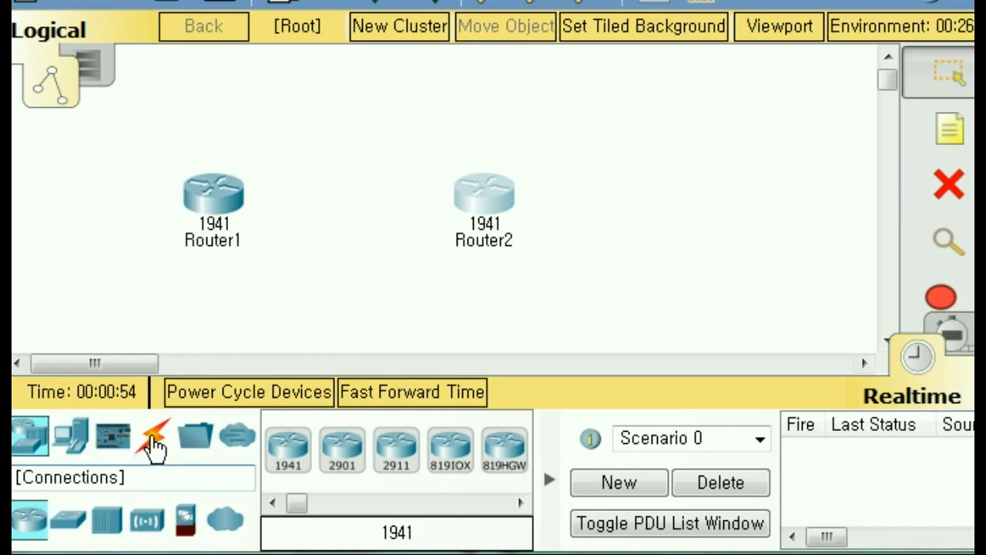
- Connect Router1's GigabitEthernet0/0 port to Router2's GigabitEthernet0/0 port with a Copper Cross-Over cable
{"action": "left_click", "coordinate": [151, 453]}
{"action": "left_click", "coordinate": [450, 470]}
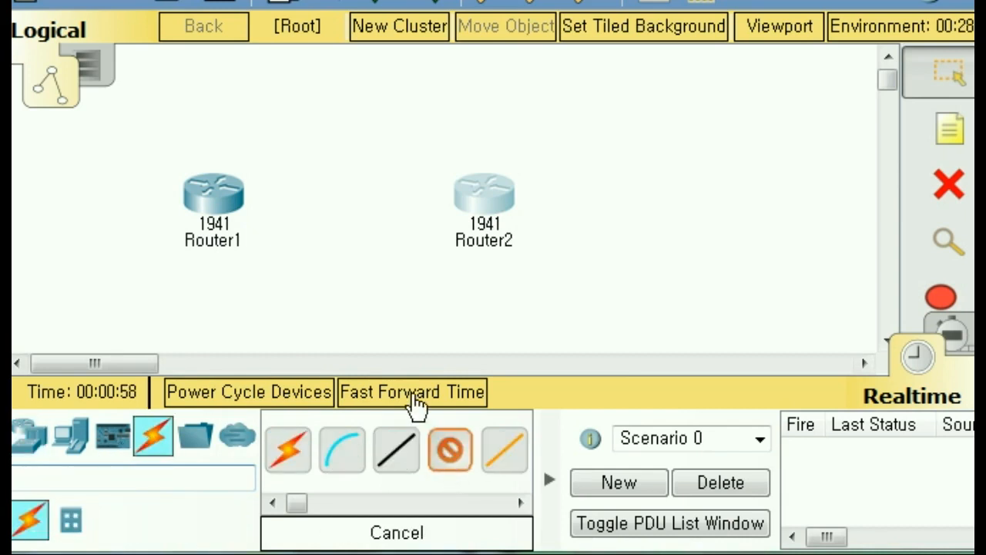
{"action": "left_click", "coordinate": [219, 201]}
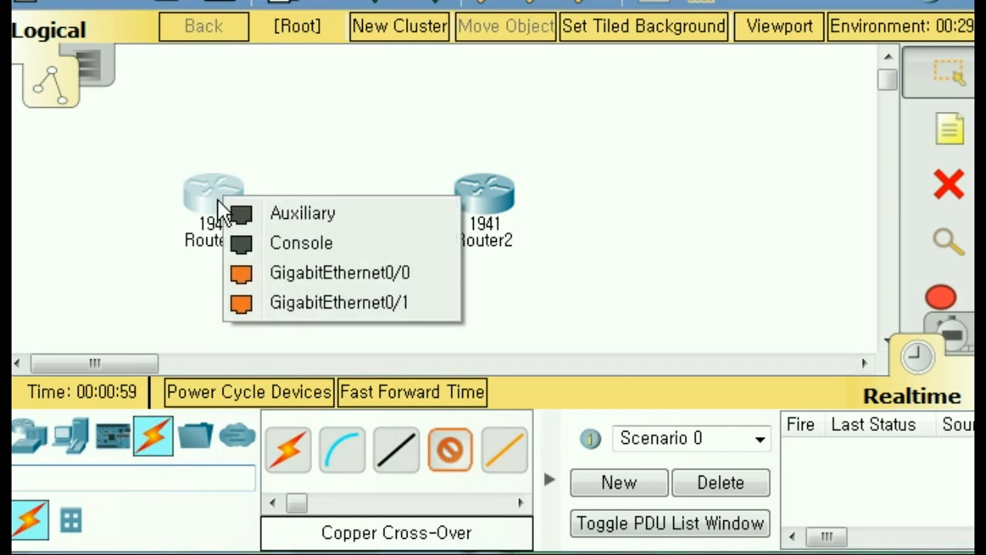
{"action": "left_click", "coordinate": [307, 274]}
{"action": "left_click", "coordinate": [483, 197]}
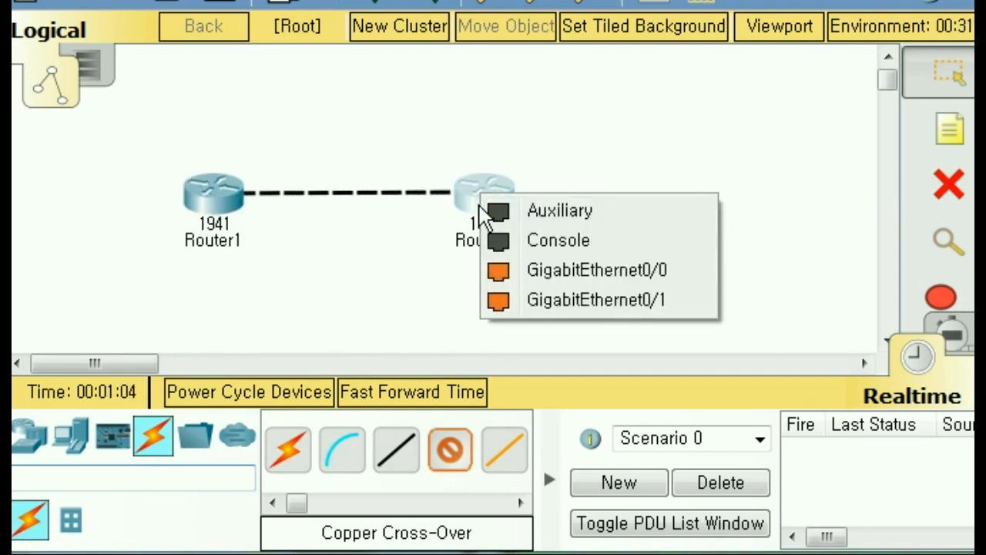
{"action": "left_click", "coordinate": [561, 272]}
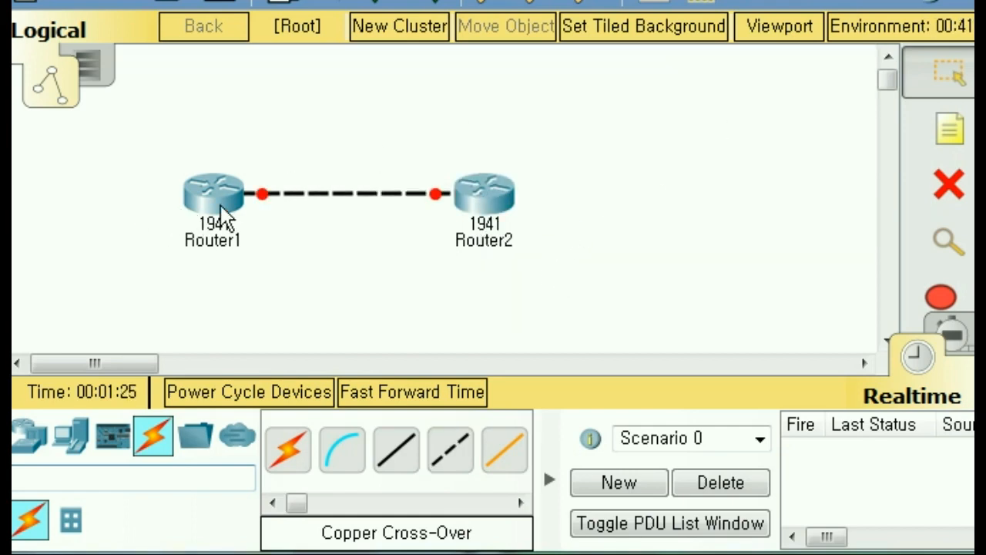
- Open Router1's command line and decline the initial configuration dialog with "no" to reach the user prompt
{"action": "left_click", "coordinate": [216, 199]}
{"action": "left_click_drag", "start_coordinate": [488, 0], "coordinate": [368, 39]}
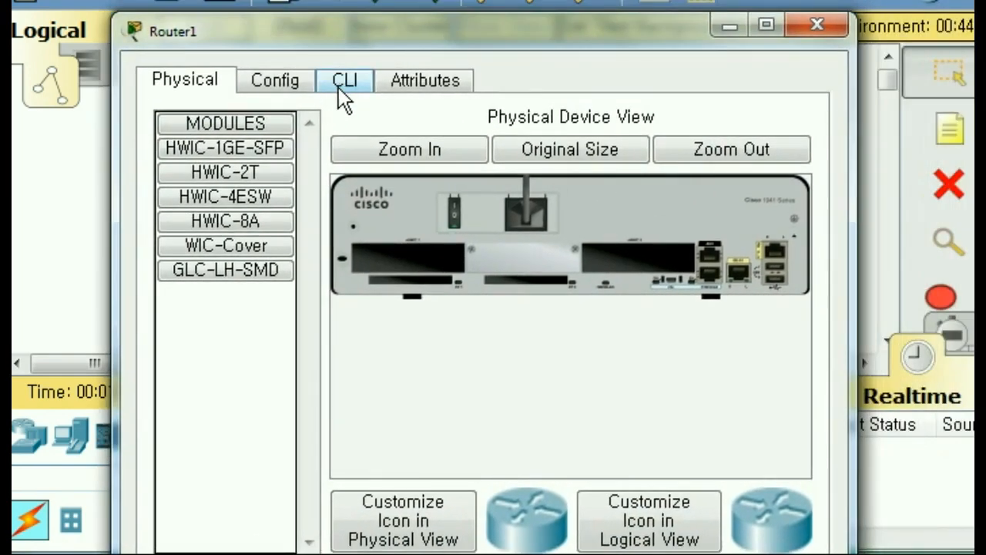
{"action": "left_click", "coordinate": [343, 83]}
{"action": "type", "text": "no"}
{"action": "key", "text": "Return"}
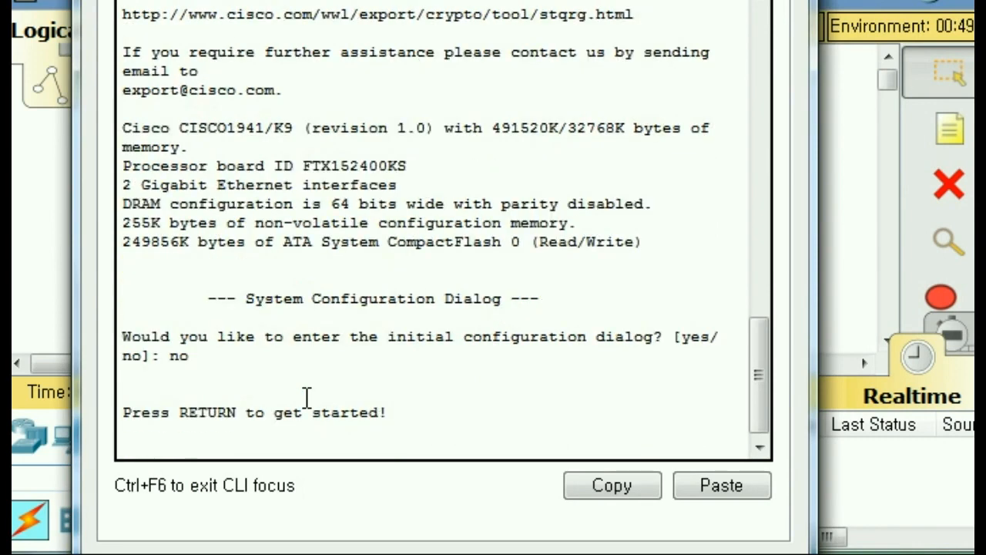
{"action": "key", "text": "Return"}
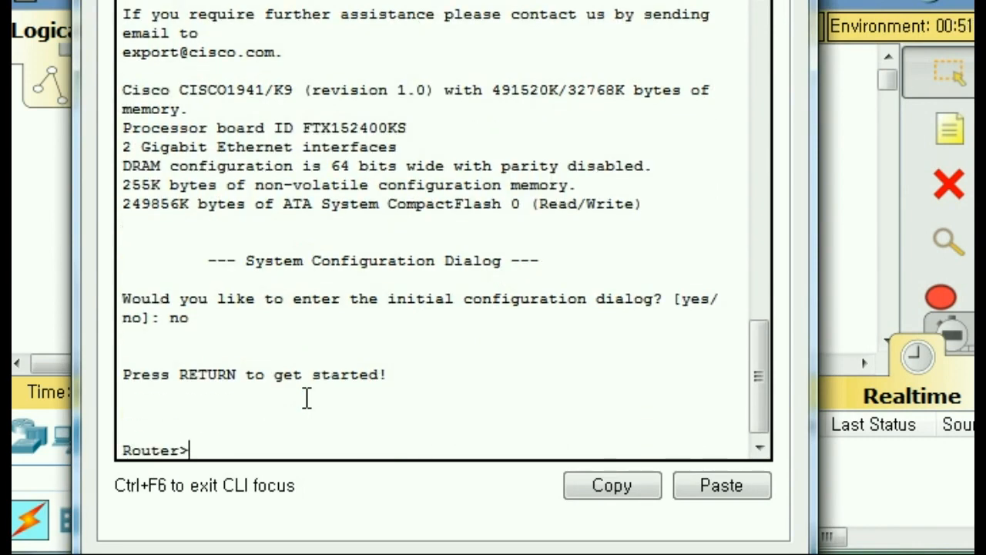
- Enter privileged mode and global configuration mode on Router1, and set its hostname to R1
{"action": "type", "text": "en"}
{"action": "key", "text": "Return"}
{"action": "type", "text": "conf"}
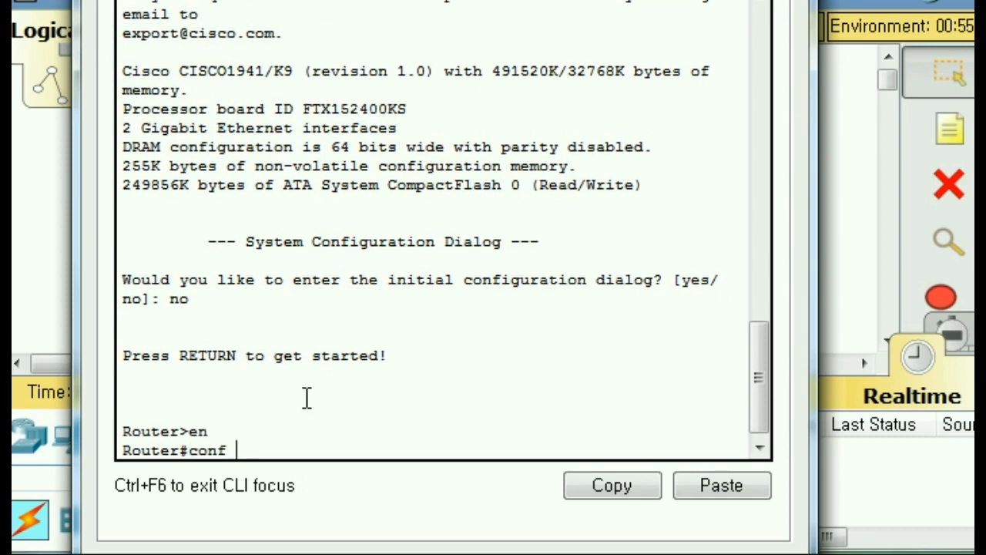
{"action": "type", "text": " t"}
{"action": "key", "text": "Return"}
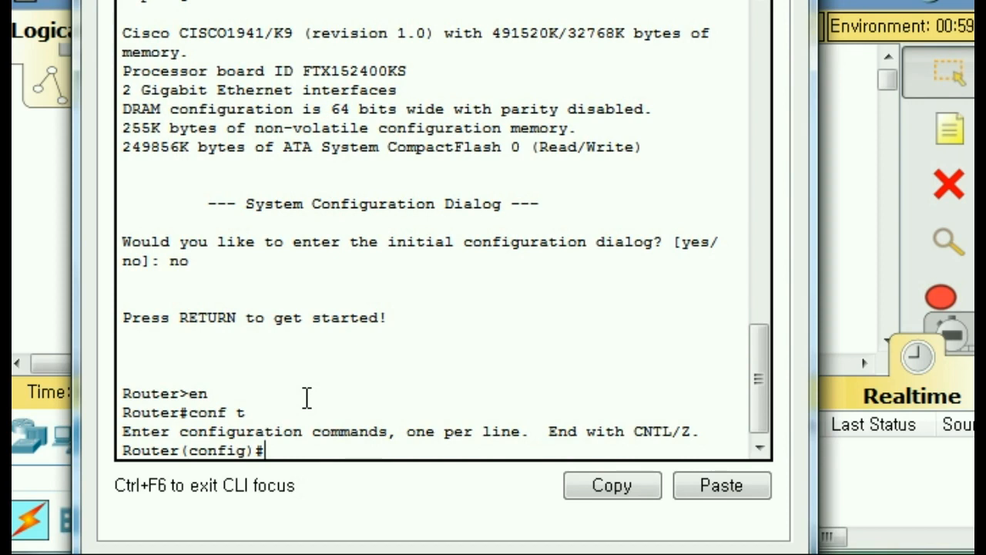
{"action": "type", "text": "host R1"}
{"action": "key", "text": "Return"}
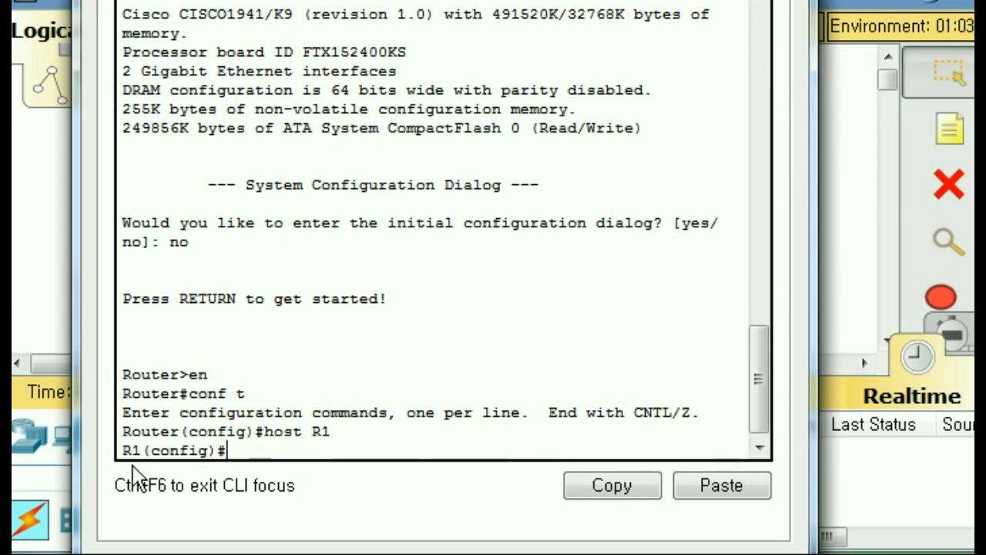
- Exit configuration mode and run "sh ip int brief" to examine GigabitEthernet0/0's IP address, status and protocol
{"action": "double_click", "coordinate": [186, 394]}
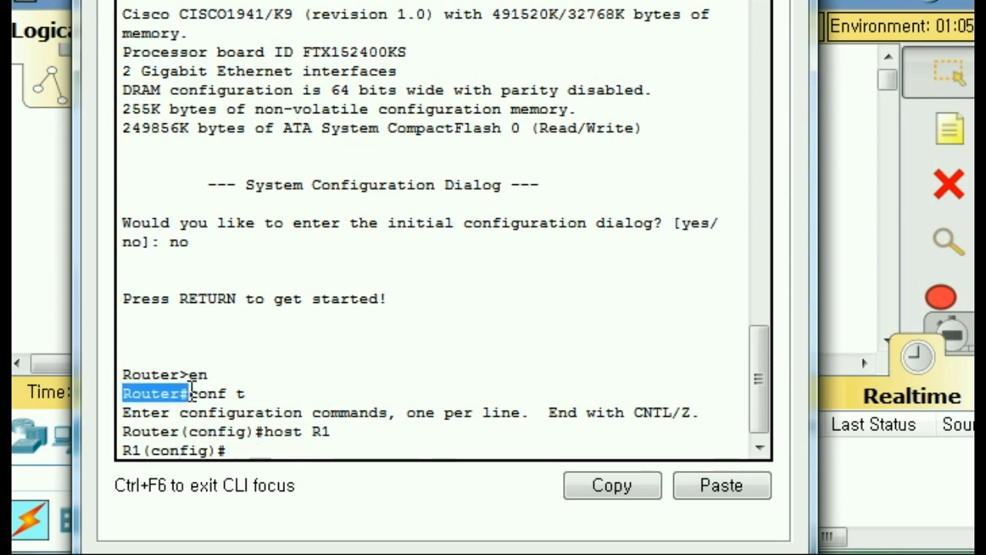
{"action": "left_click", "coordinate": [262, 453]}
{"action": "type", "text": "exit"}
{"action": "key", "text": "Return"}
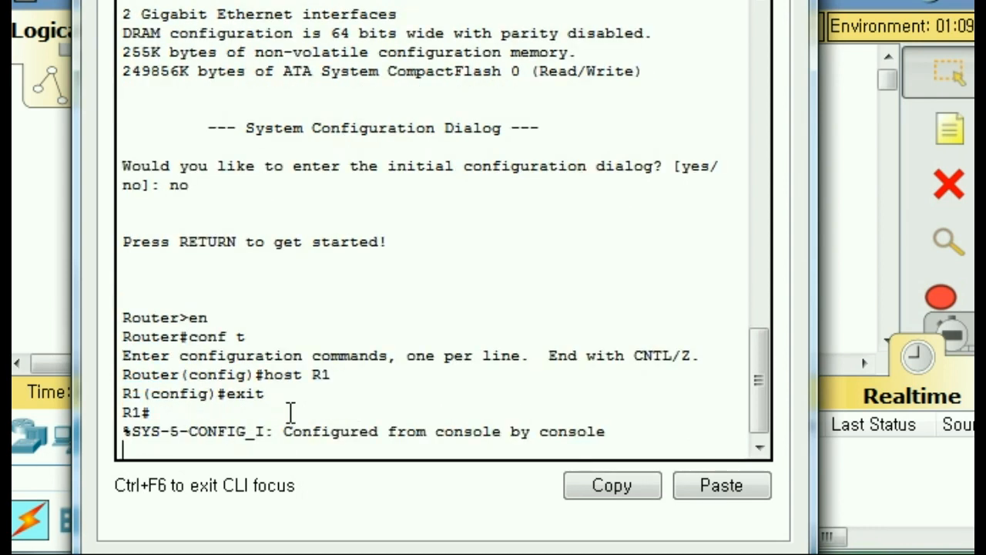
{"action": "key", "text": "Return"}
{"action": "type", "text": "sh ip int brief"}
{"action": "key", "text": "Return"}
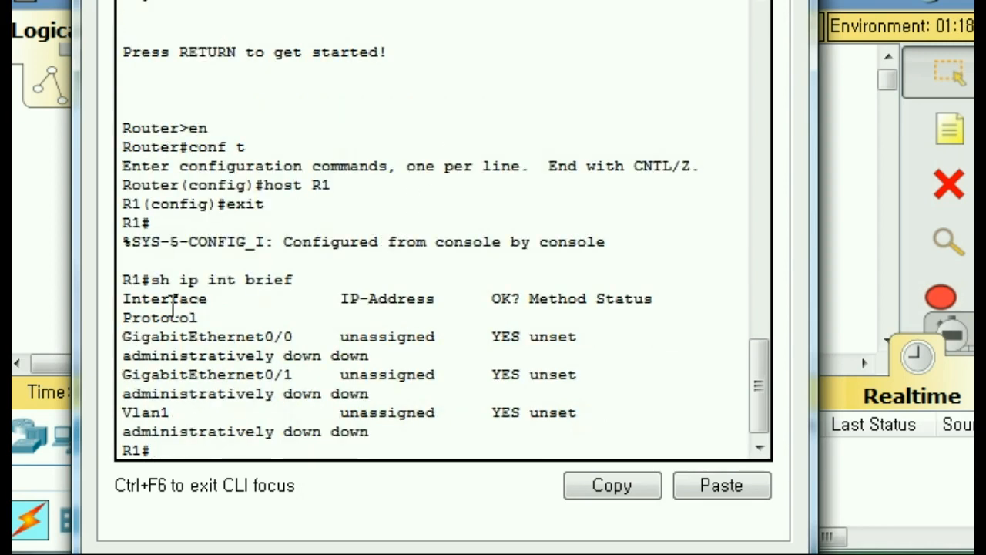
{"action": "left_click_drag", "start_coordinate": [130, 349], "coordinate": [509, 337]}
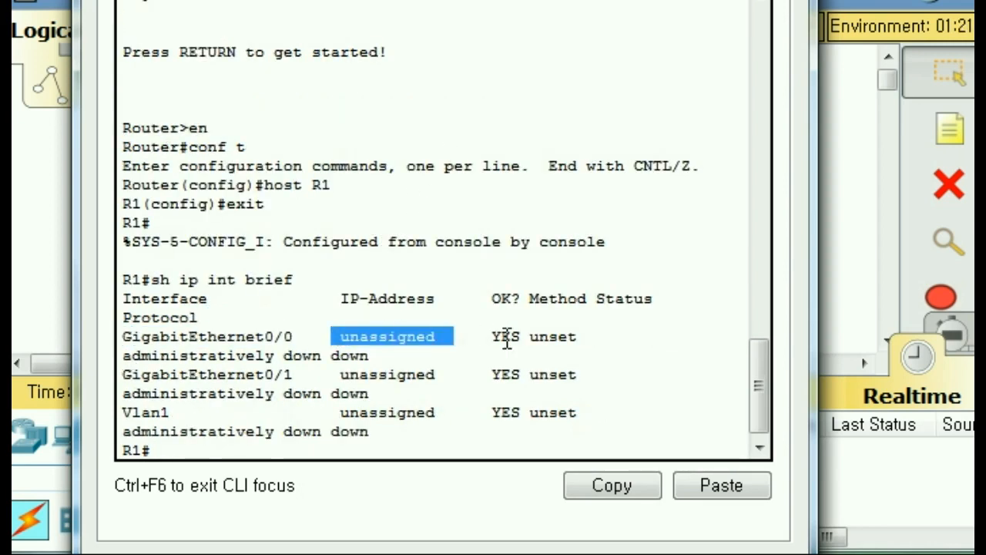
{"action": "left_click_drag", "start_coordinate": [595, 389], "coordinate": [857, 388]}
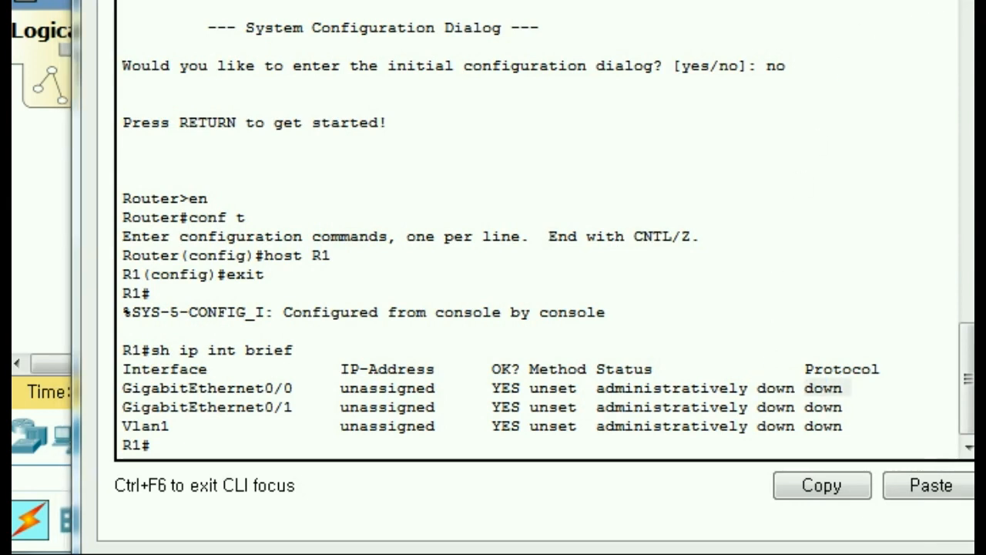
- Enter interface configuration for g0/0 on R1 and enable the interface with "no shut"
{"action": "left_click", "coordinate": [182, 445]}
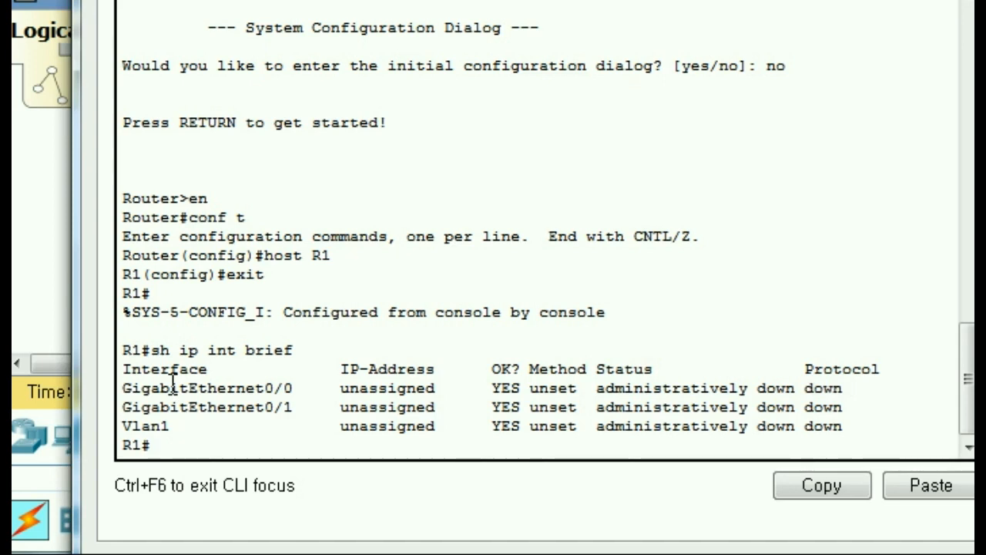
{"action": "type", "text": "con"}
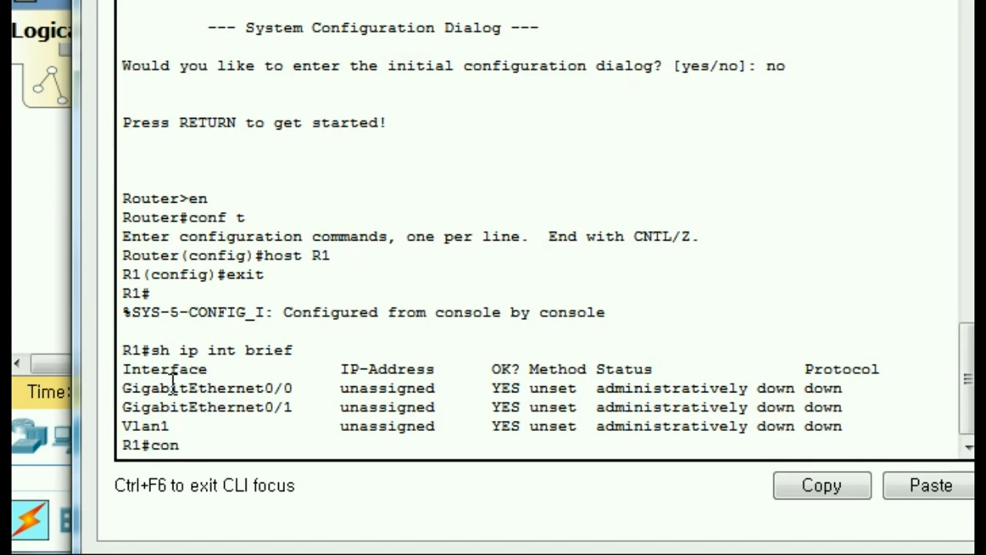
{"action": "type", "text": "f t"}
{"action": "key", "text": "Return"}
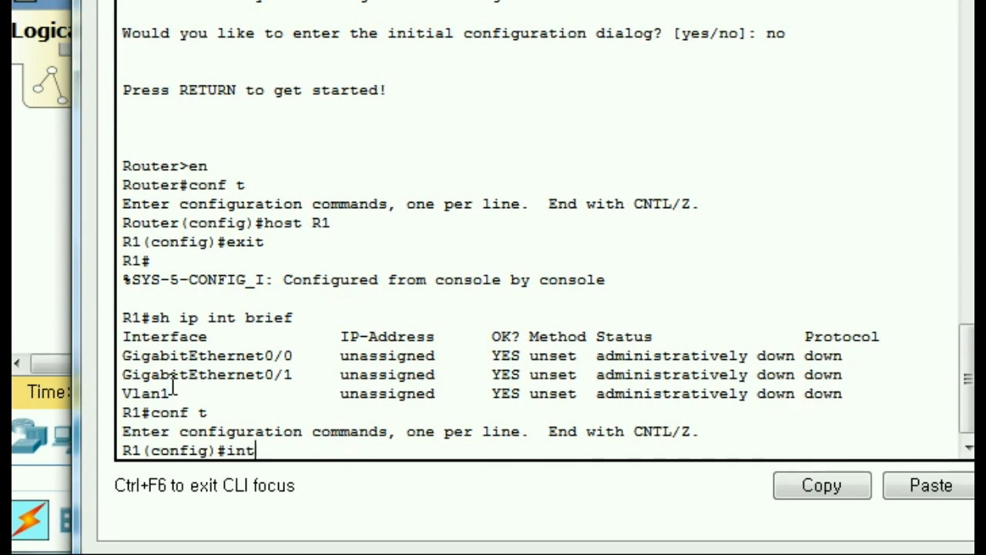
{"action": "type", "text": "int g0/0"}
{"action": "key", "text": "Return"}
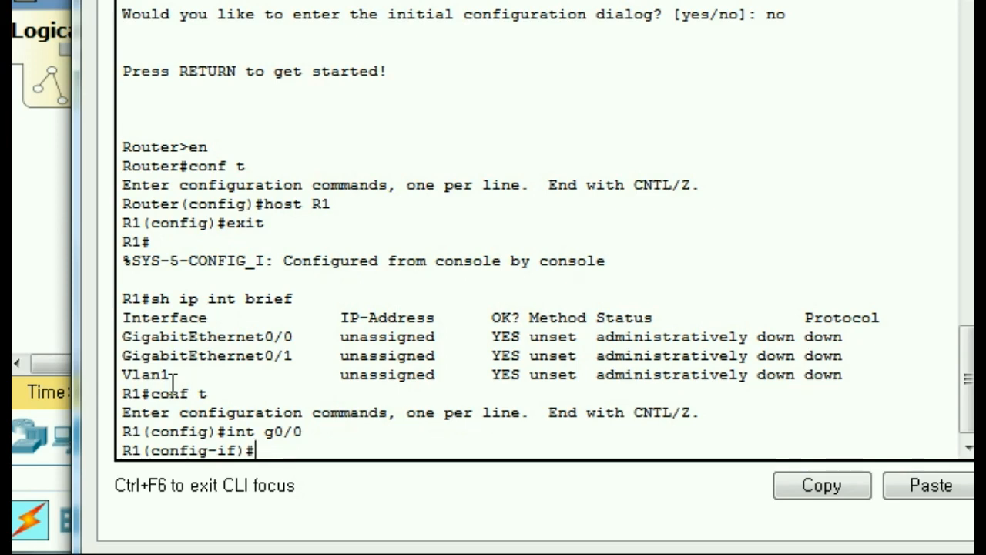
{"action": "type", "text": "no shut"}
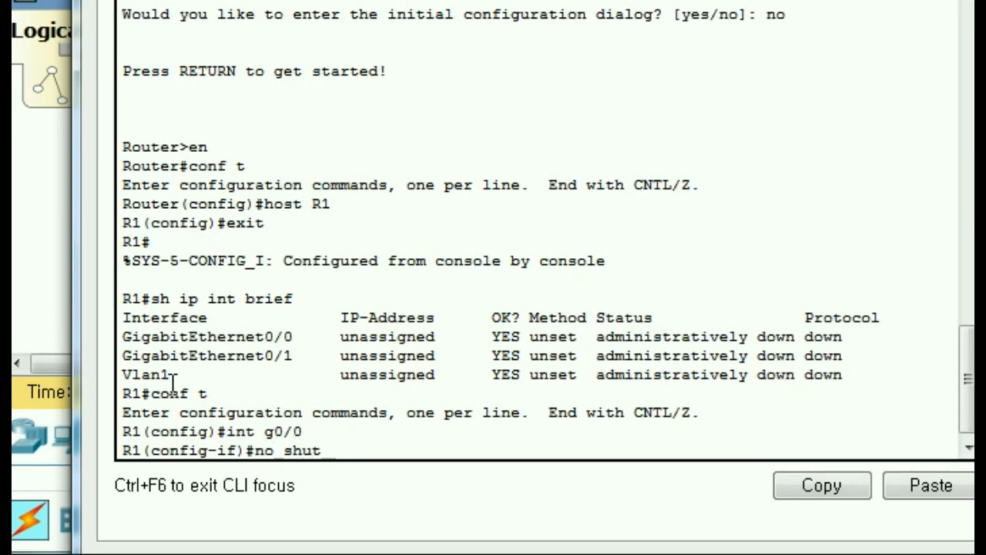
{"action": "key", "text": "Return"}
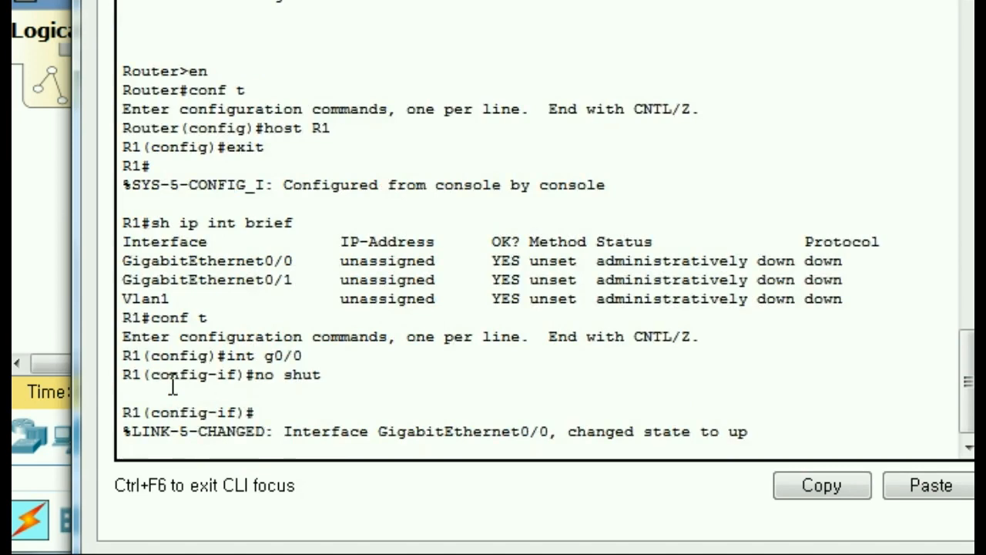
{"action": "left_click_drag", "start_coordinate": [568, 432], "coordinate": [760, 431]}
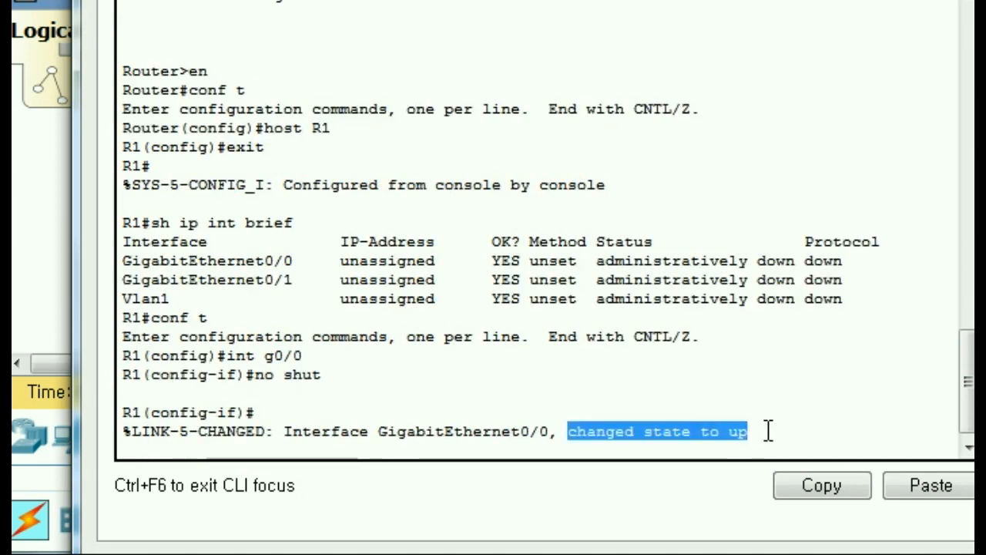
{"action": "key", "text": "Return"}
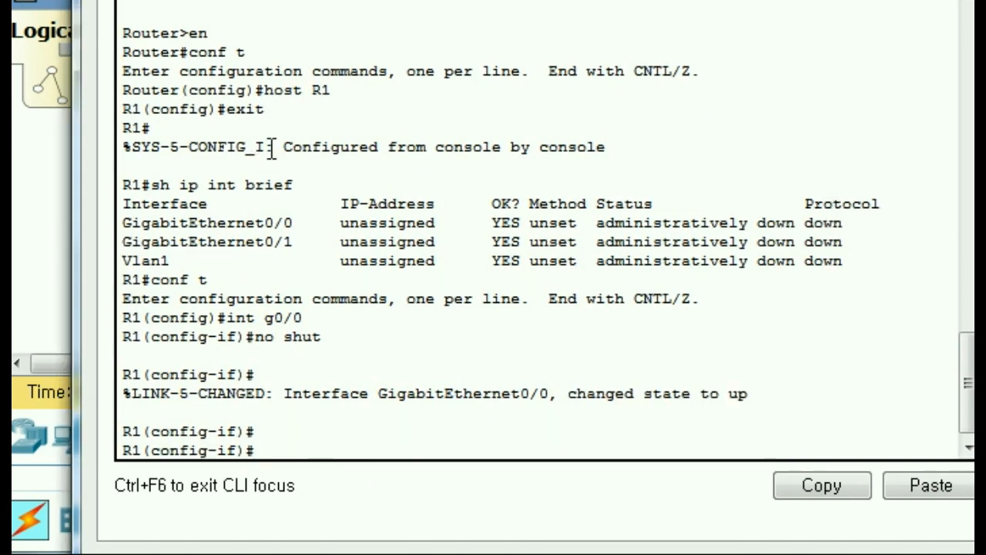
- Try to run "sh ip int brief" from R1's interface configuration mode
{"action": "type", "text": "sh ip int brief"}
{"action": "key", "text": "Return"}
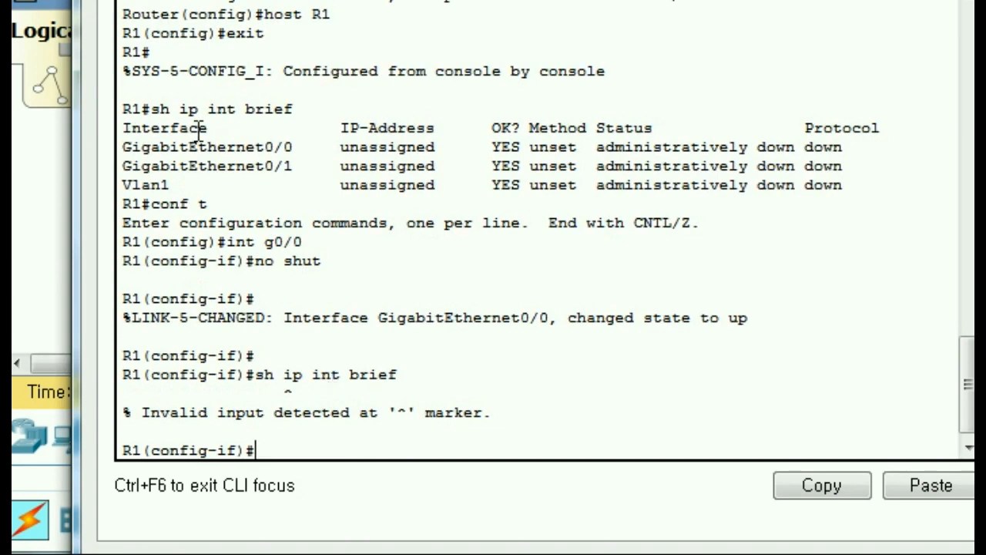
{"action": "left_click_drag", "start_coordinate": [124, 108], "coordinate": [153, 109]}
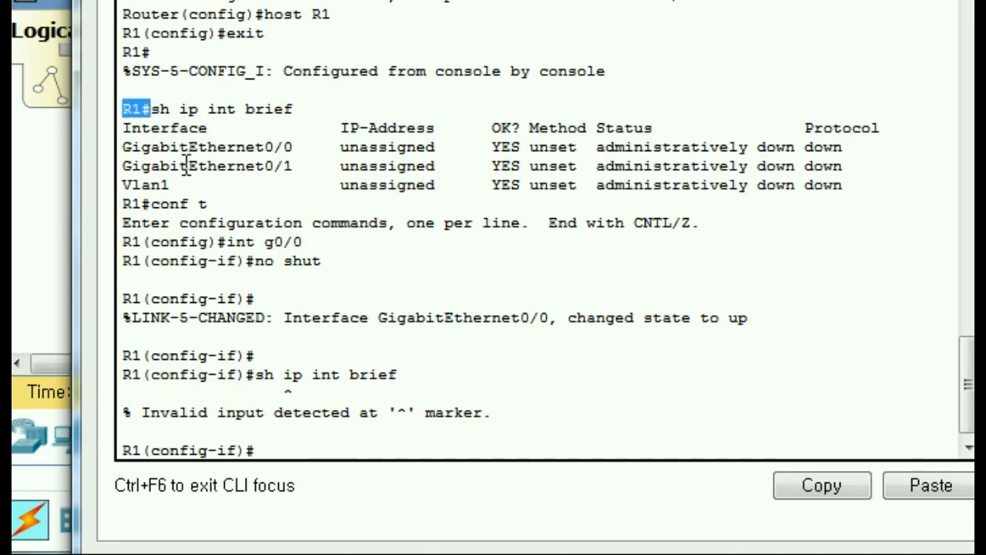
- Leave interface and global configuration modes to return R1 to privileged mode
{"action": "left_click", "coordinate": [278, 450]}
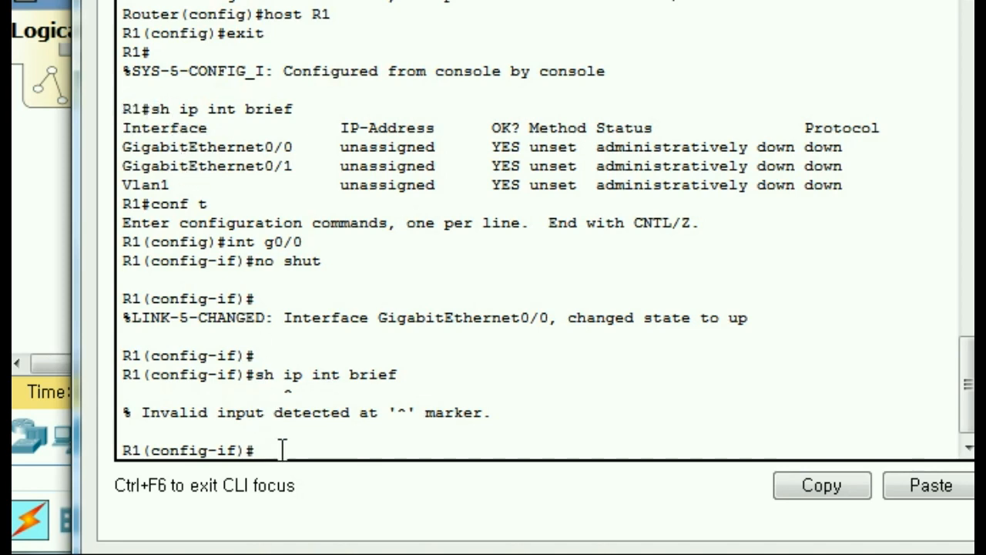
{"action": "type", "text": "exit"}
{"action": "key", "text": "Return"}
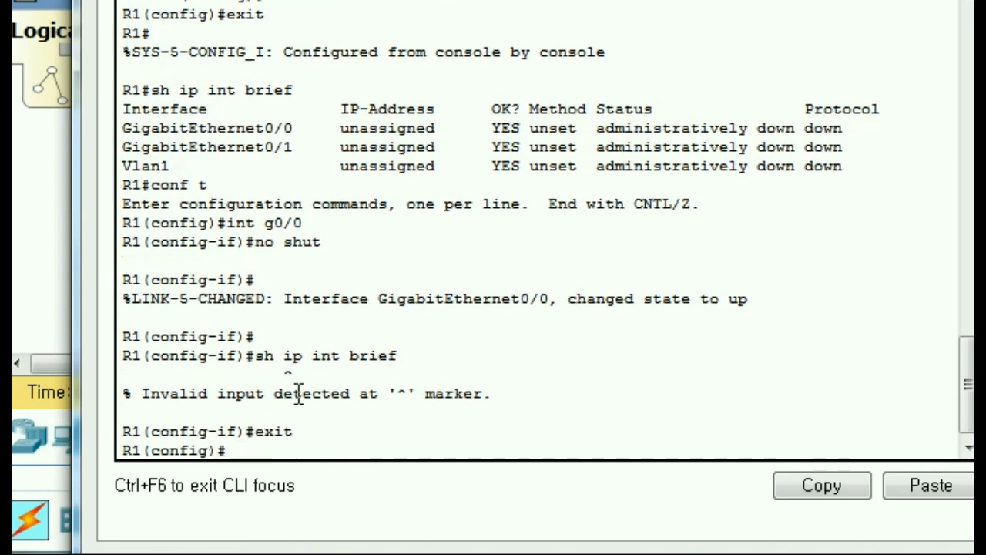
{"action": "type", "text": "exit"}
{"action": "key", "text": "Return"}
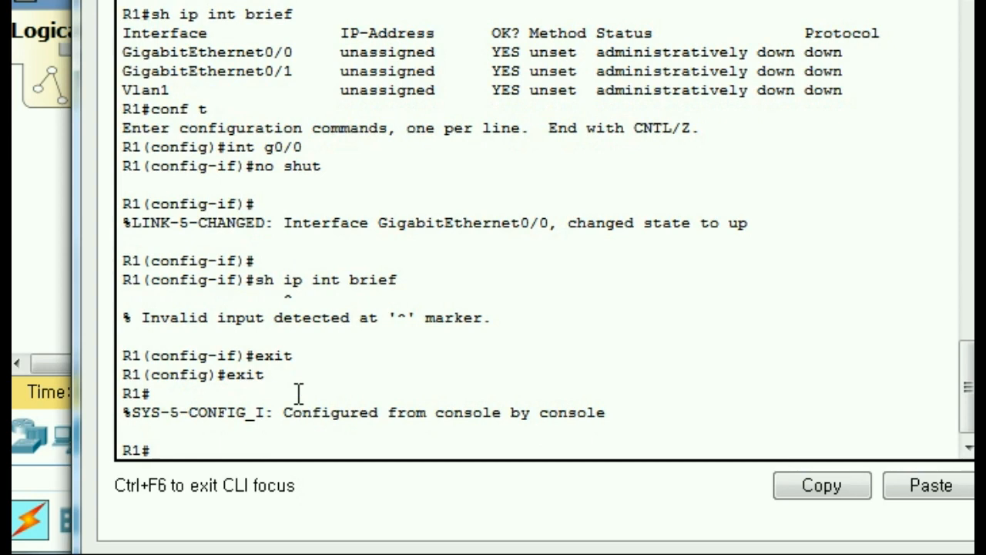
- Rerun "sh ip int brief" in privileged mode and examine the status and protocol of GigabitEthernet0/0
{"action": "key", "text": "Up"}
{"action": "key", "text": "Up"}
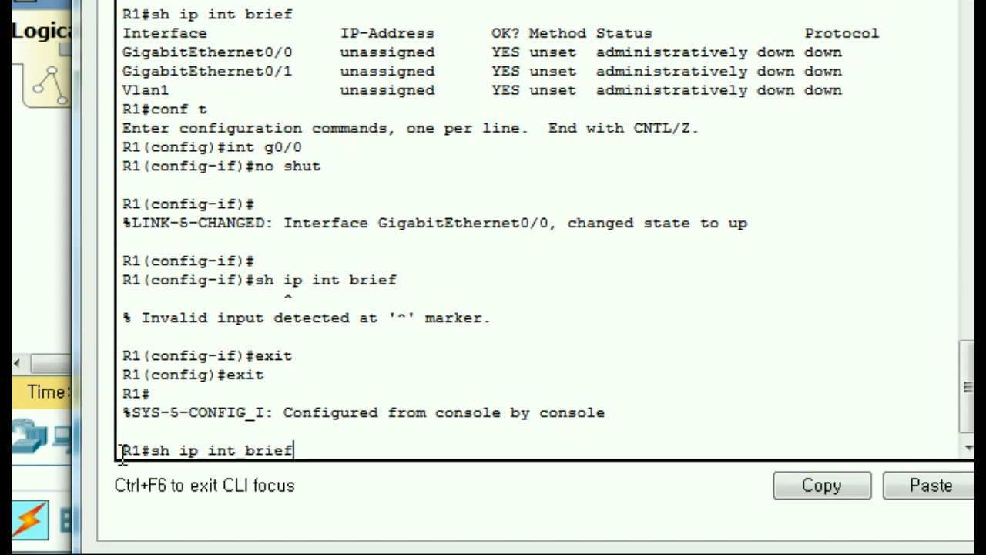
{"action": "left_click_drag", "start_coordinate": [125, 450], "coordinate": [143, 450]}
{"action": "left_click", "coordinate": [356, 432]}
{"action": "key", "text": "Return"}
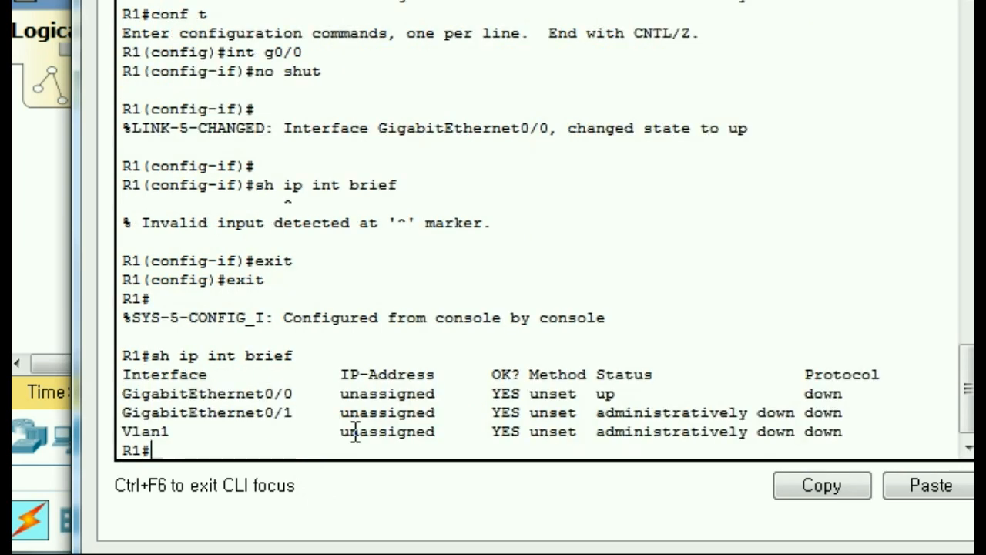
{"action": "left_click_drag", "start_coordinate": [265, 394], "coordinate": [315, 394]}
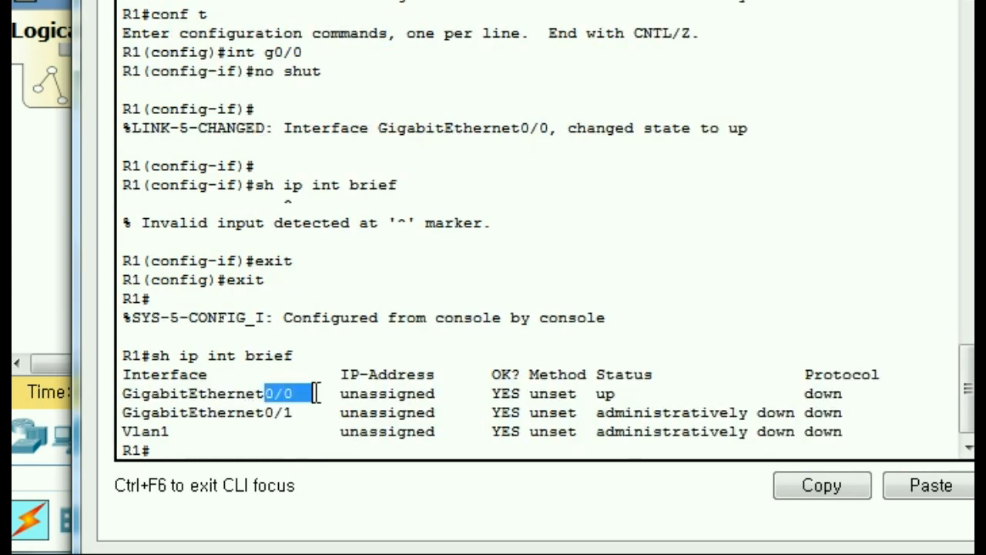
{"action": "left_click_drag", "start_coordinate": [593, 394], "coordinate": [643, 394]}
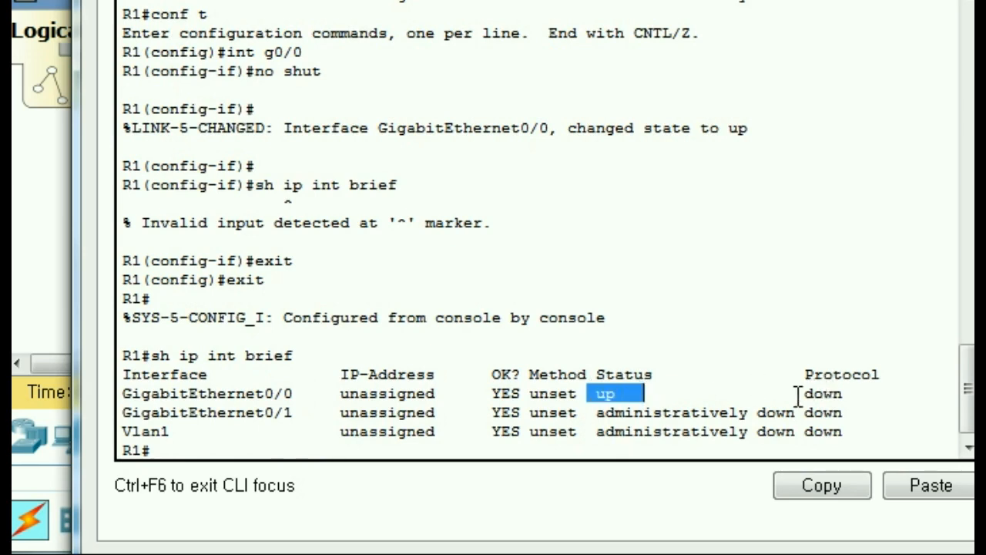
{"action": "left_click_drag", "start_coordinate": [799, 394], "coordinate": [876, 396]}
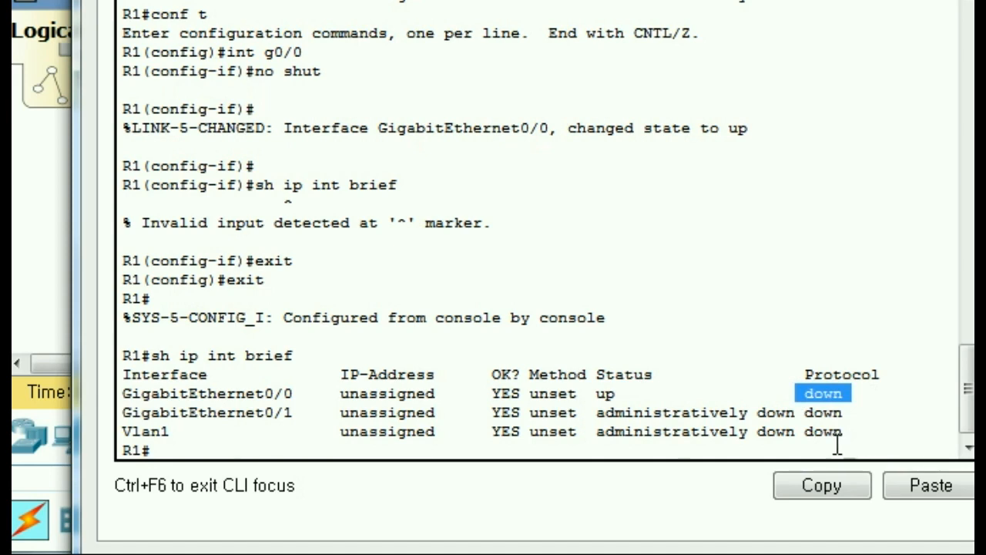
{"action": "left_click_drag", "start_coordinate": [294, 394], "coordinate": [125, 394]}
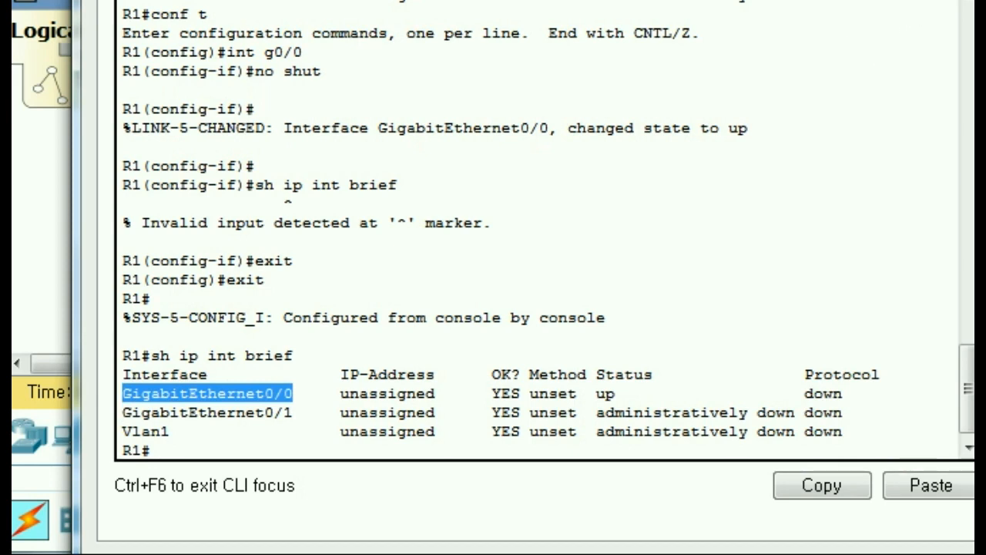
- Enter global configuration mode on R1 with "conf t" and open interface g0/0 for configuration
{"action": "type", "text": "conf t"}
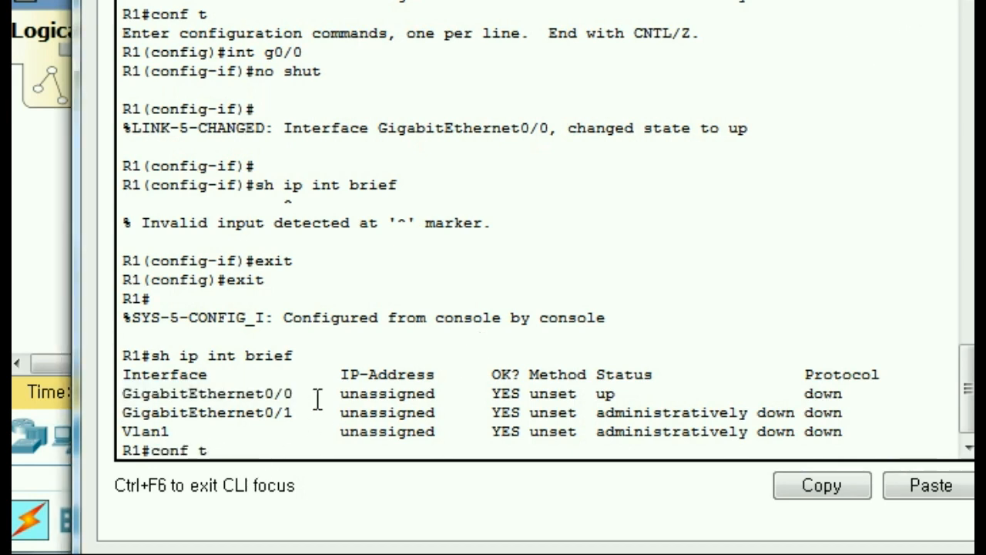
{"action": "key", "text": "Return"}
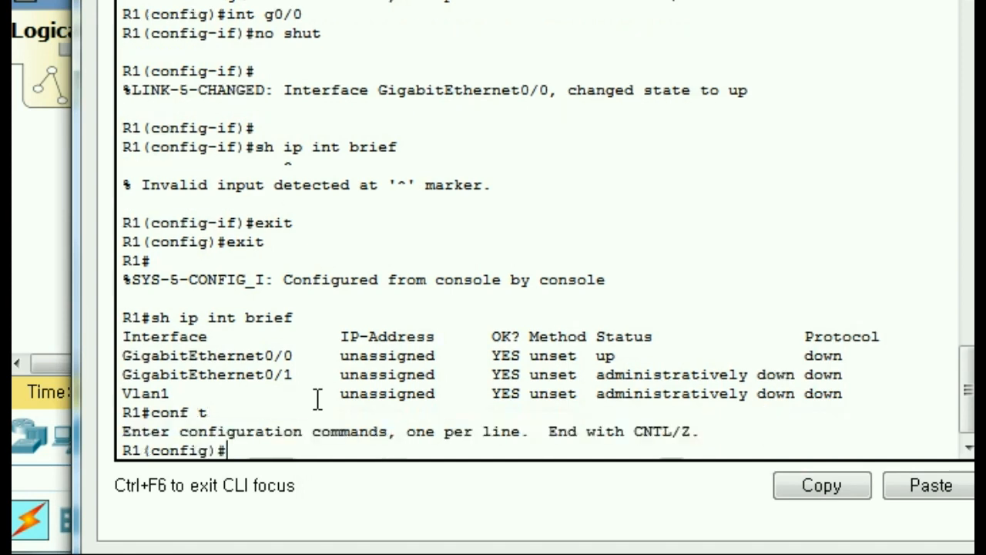
{"action": "type", "text": "sh ip int brief"}
{"action": "key", "text": "Up"}
{"action": "key", "text": "Up"}
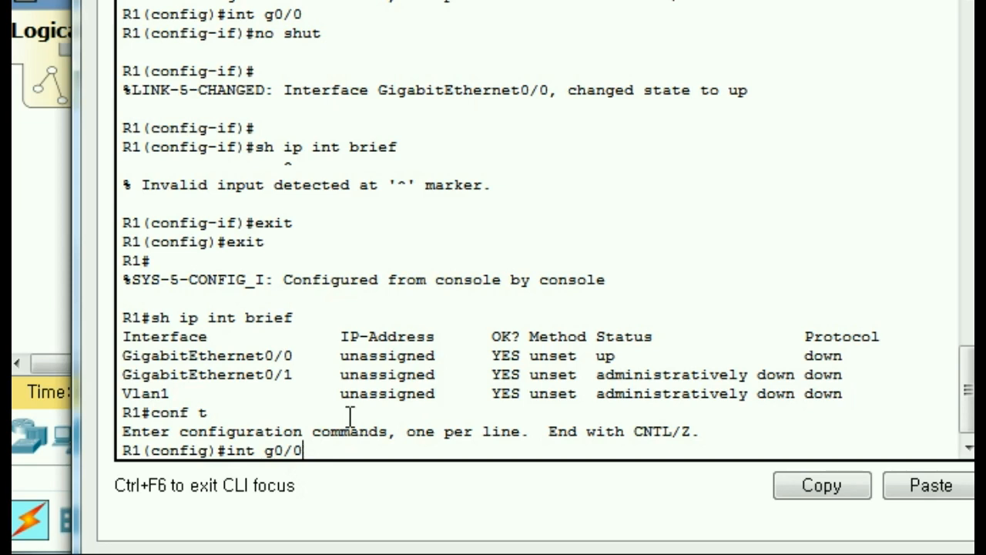
{"action": "key", "text": "Return"}
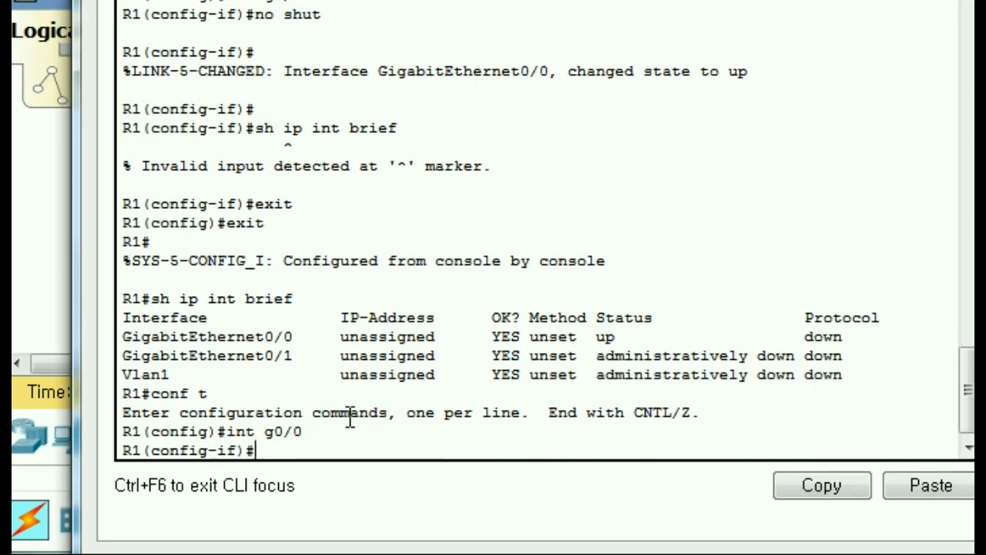
- Assign IP address 10.1.1.1 with subnet mask 255.0.0.0 to R1's g0/0 interface
{"action": "type", "text": "ip address"}
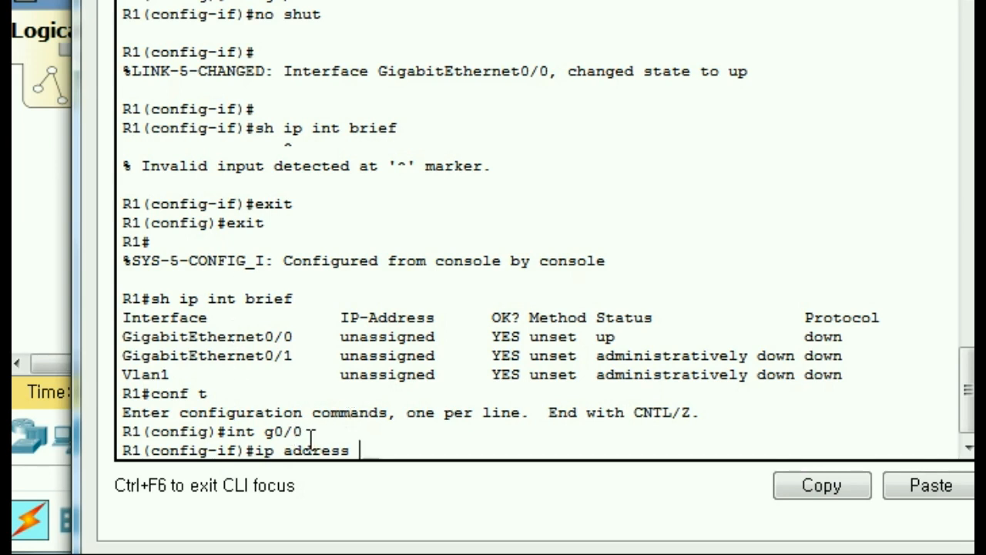
{"action": "left_click_drag", "start_coordinate": [300, 432], "coordinate": [227, 431]}
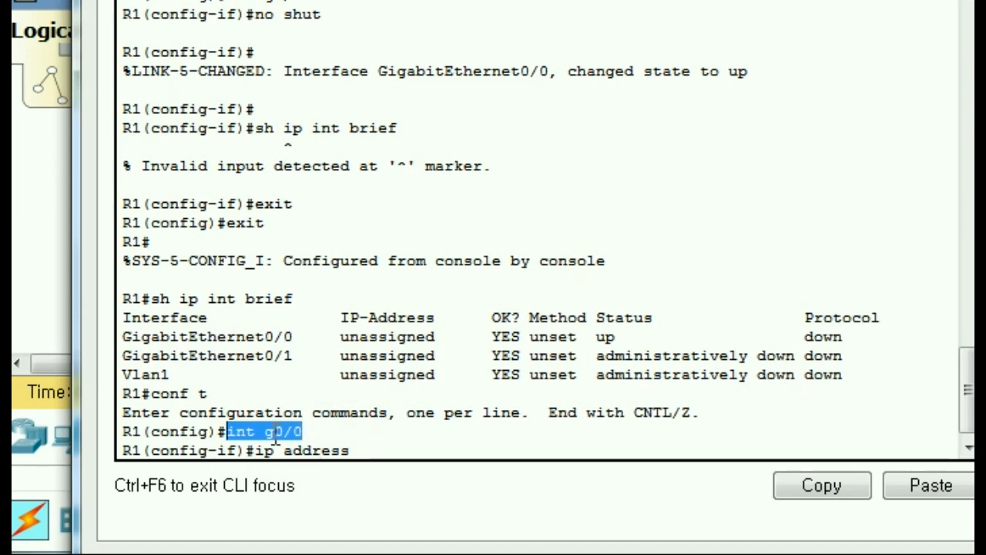
{"action": "left_click", "coordinate": [373, 450]}
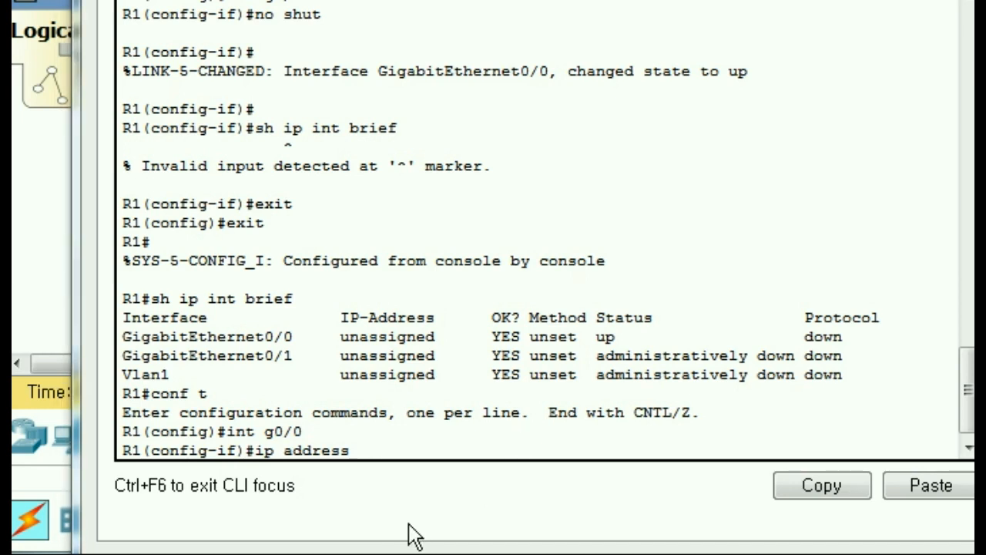
{"action": "type", "text": "10.1.1.1"}
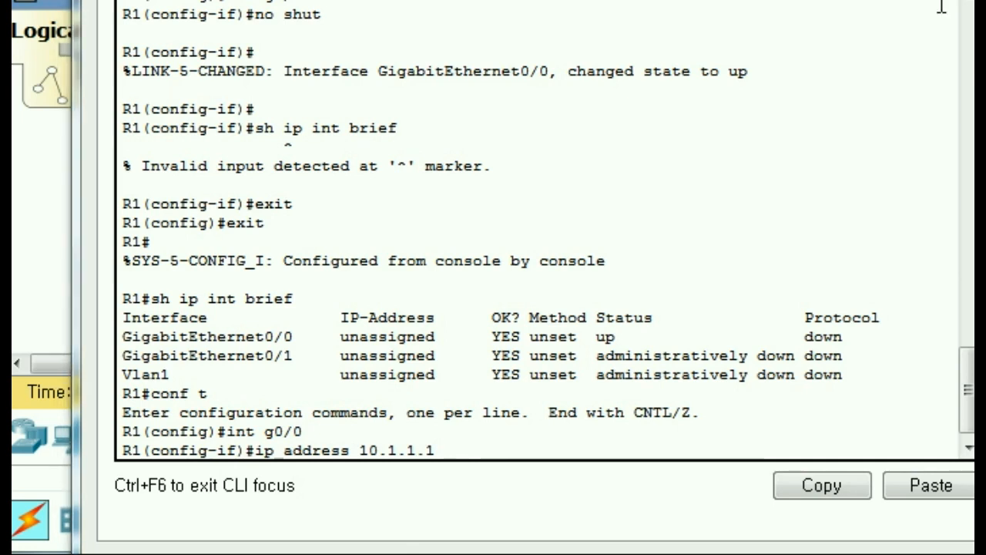
{"action": "type", "text": " 255"}
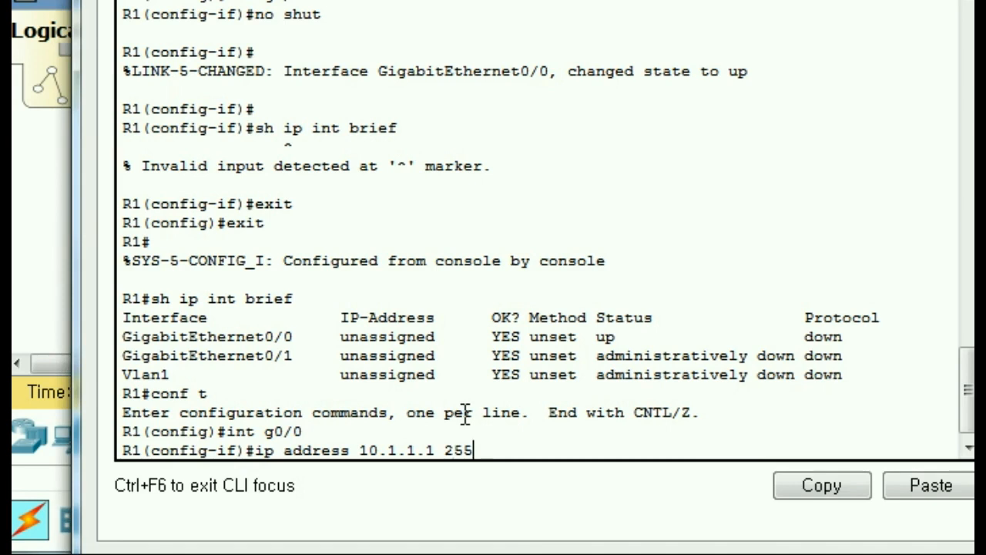
{"action": "type", "text": ".0.0.0"}
{"action": "key", "text": "Return"}
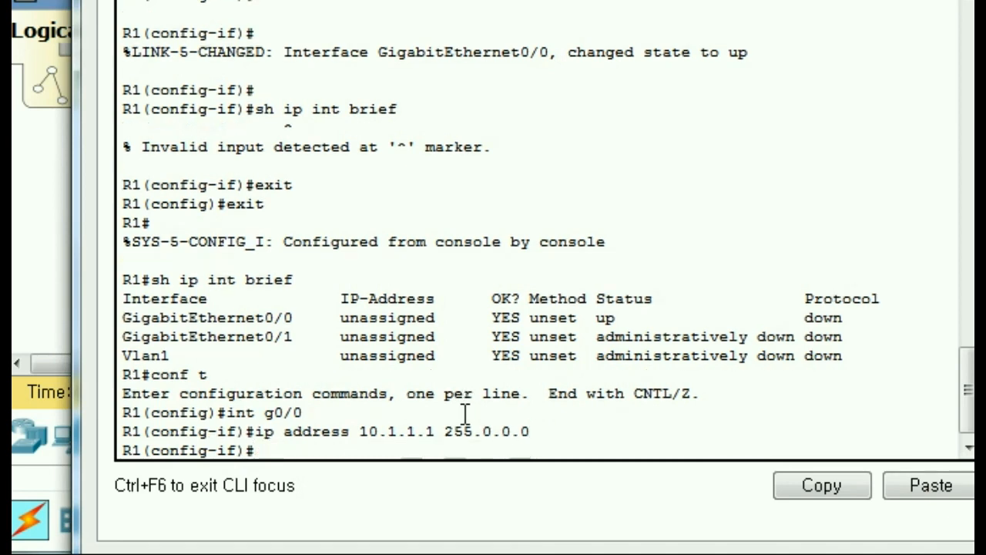
- Exit interface and global configuration on R1, back to the privileged prompt
{"action": "type", "text": "exit"}
{"action": "key", "text": "Return"}
{"action": "type", "text": "exit"}
{"action": "key", "text": "Return"}
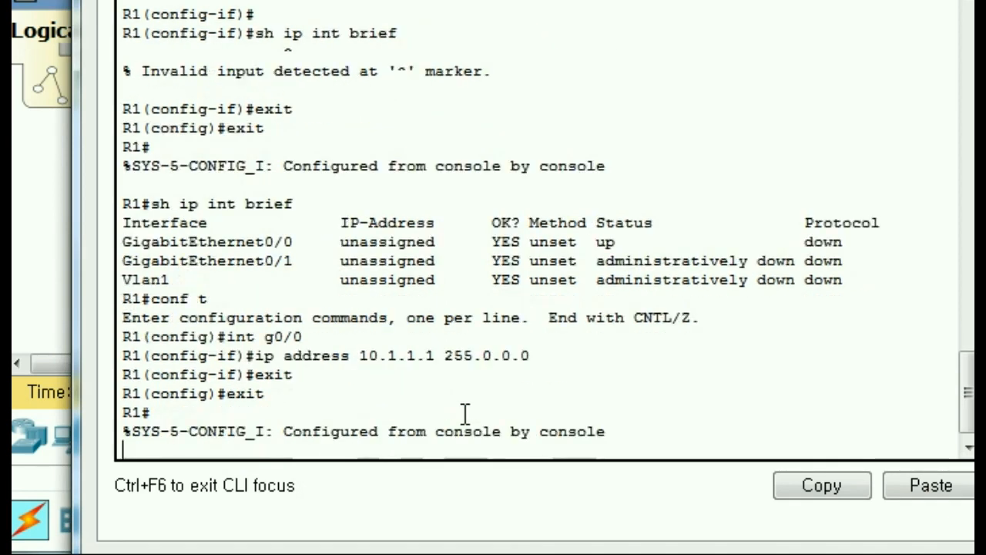
{"action": "key", "text": "Return"}
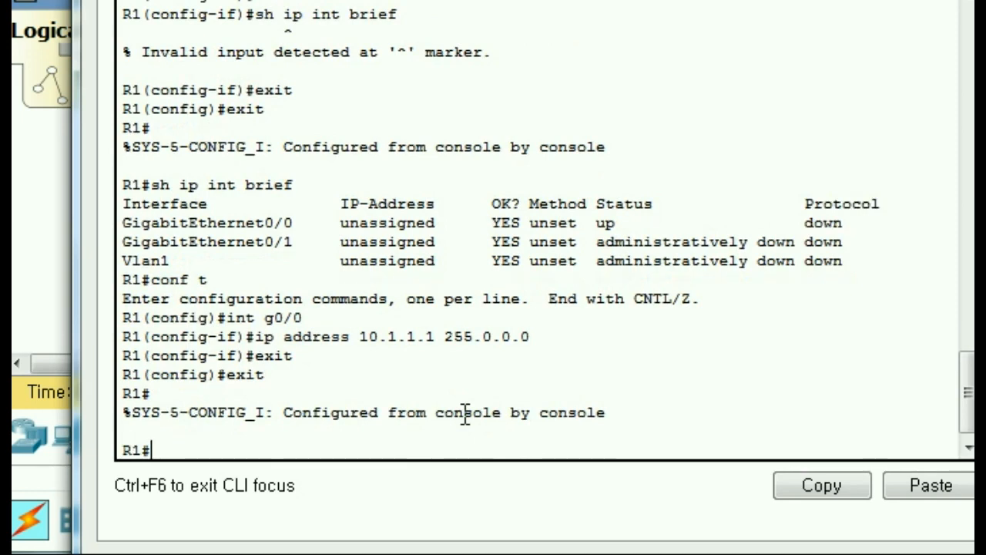
- Run "sh ip int brief" on R1 and compare the status and protocol values of GigabitEthernet0/0
{"action": "type", "text": "sh ip int brief"}
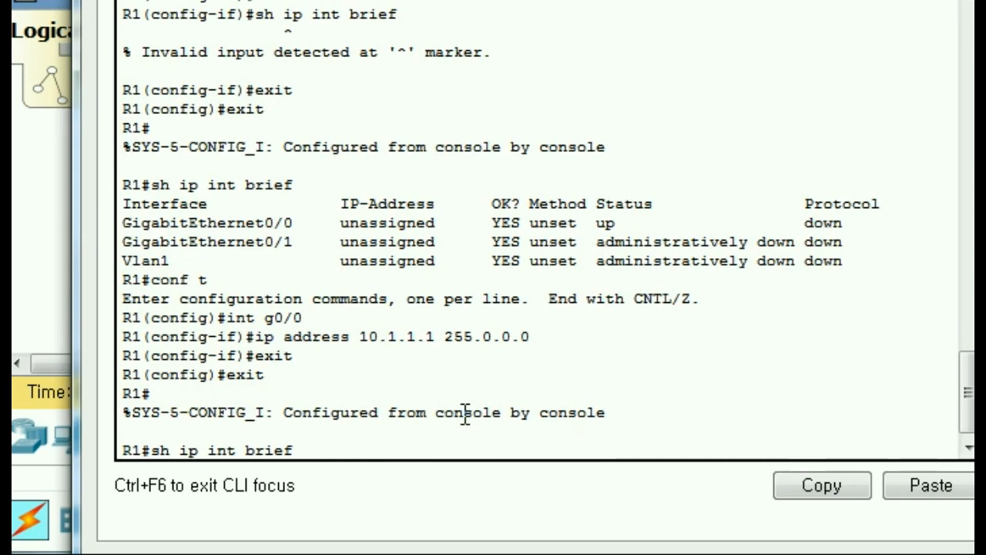
{"action": "key", "text": "Return"}
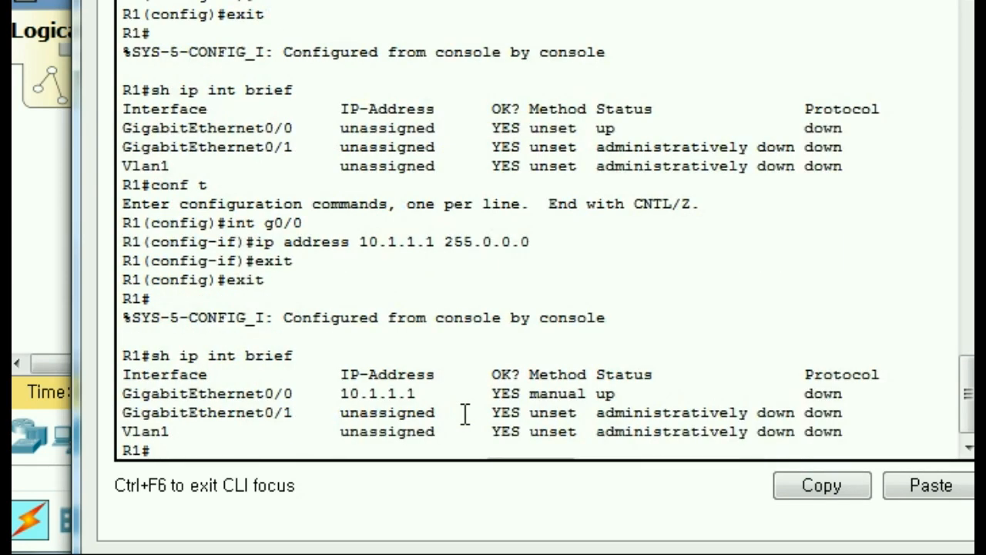
{"action": "left_click_drag", "start_coordinate": [596, 374], "coordinate": [655, 375]}
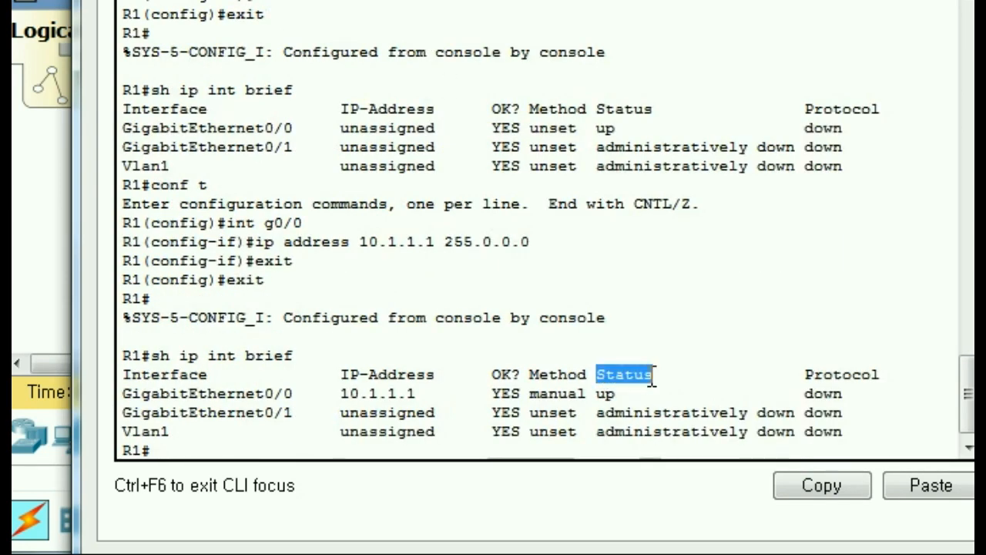
{"action": "left_click_drag", "start_coordinate": [597, 394], "coordinate": [625, 394]}
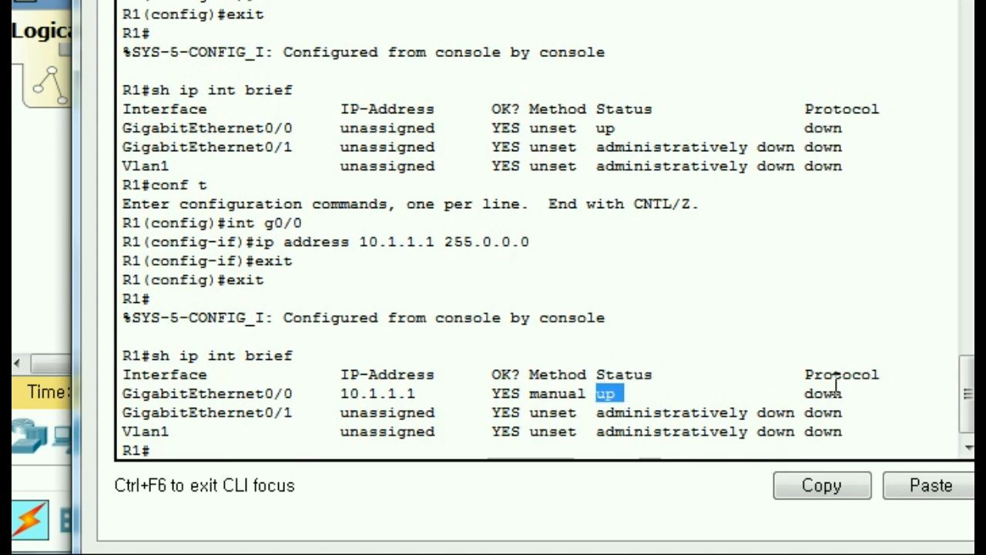
{"action": "left_click_drag", "start_coordinate": [801, 376], "coordinate": [881, 375]}
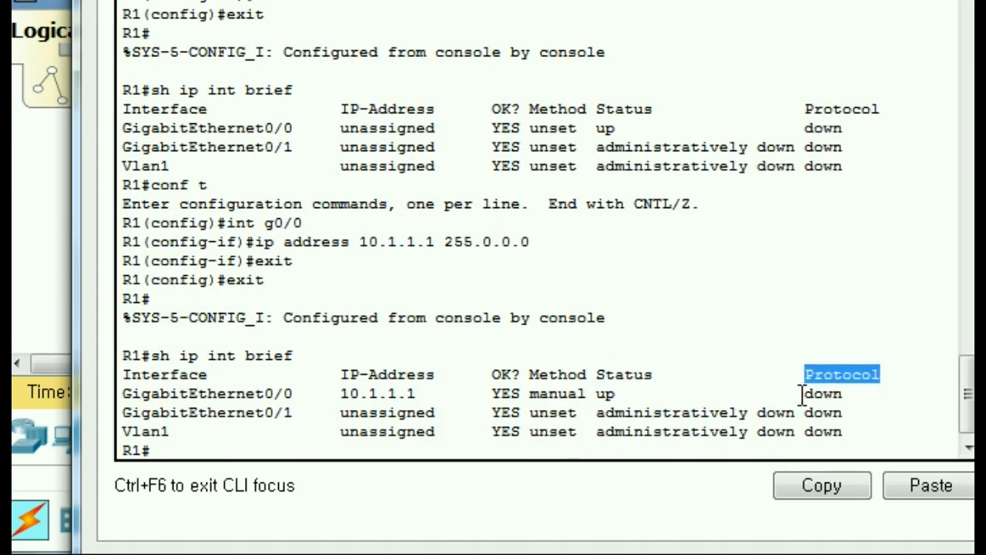
{"action": "left_click_drag", "start_coordinate": [797, 394], "coordinate": [865, 397]}
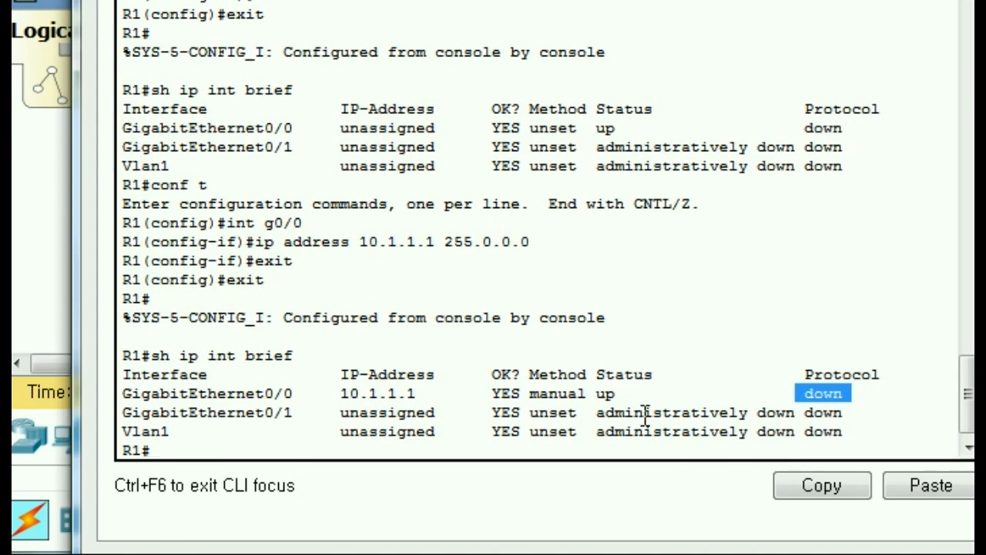
{"action": "left_click_drag", "start_coordinate": [597, 394], "coordinate": [632, 394]}
{"action": "left_click_drag", "start_coordinate": [805, 394], "coordinate": [853, 393]}
{"action": "left_click_drag", "start_coordinate": [799, 389], "coordinate": [855, 395]}
{"action": "left_click", "coordinate": [860, 396]}
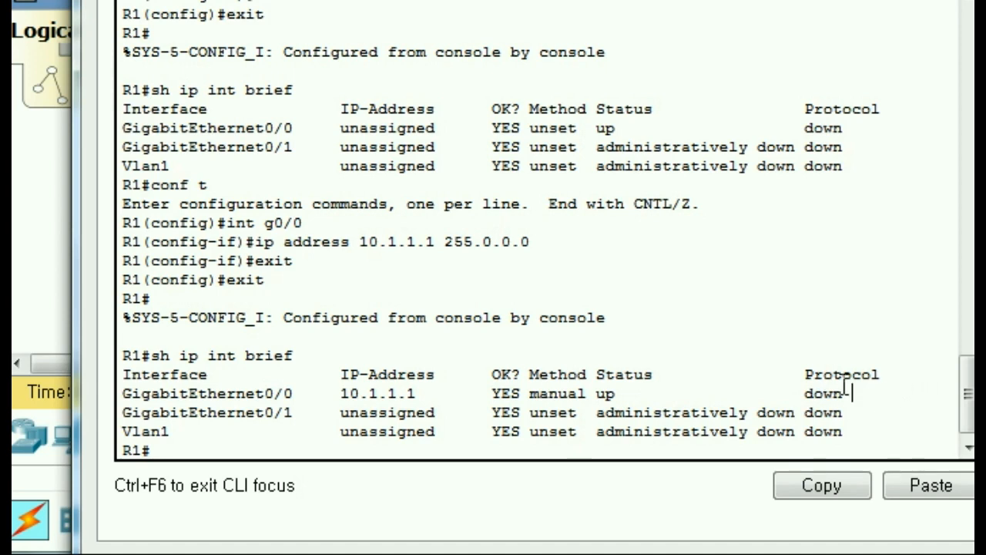
{"action": "left_click_drag", "start_coordinate": [805, 374], "coordinate": [883, 374]}
{"action": "left_click_drag", "start_coordinate": [798, 393], "coordinate": [854, 394]}
- Run "sh arp" on R1 and close the router's window to return to the topology
{"action": "type", "text": "sh arp"}
{"action": "key", "text": "Return"}
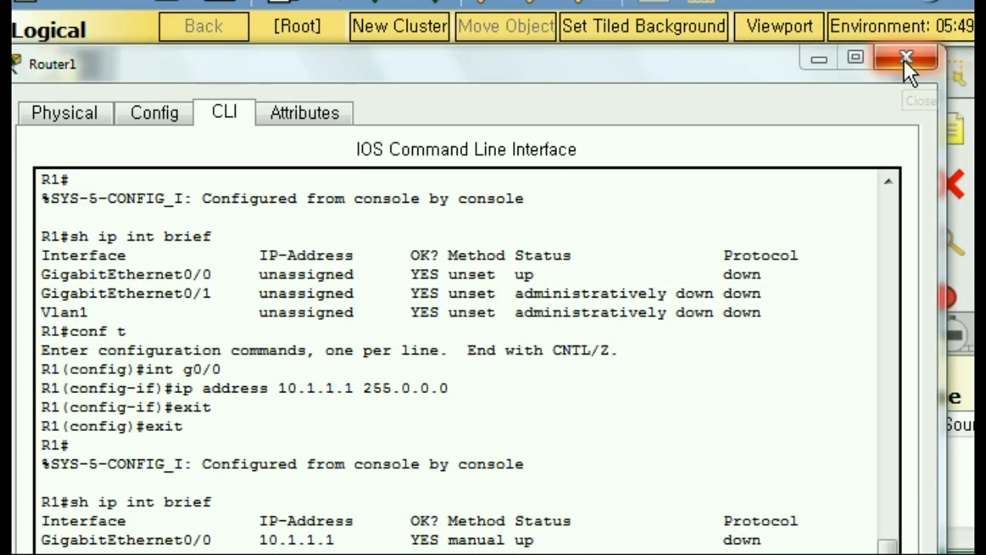
{"action": "left_click", "coordinate": [908, 62]}
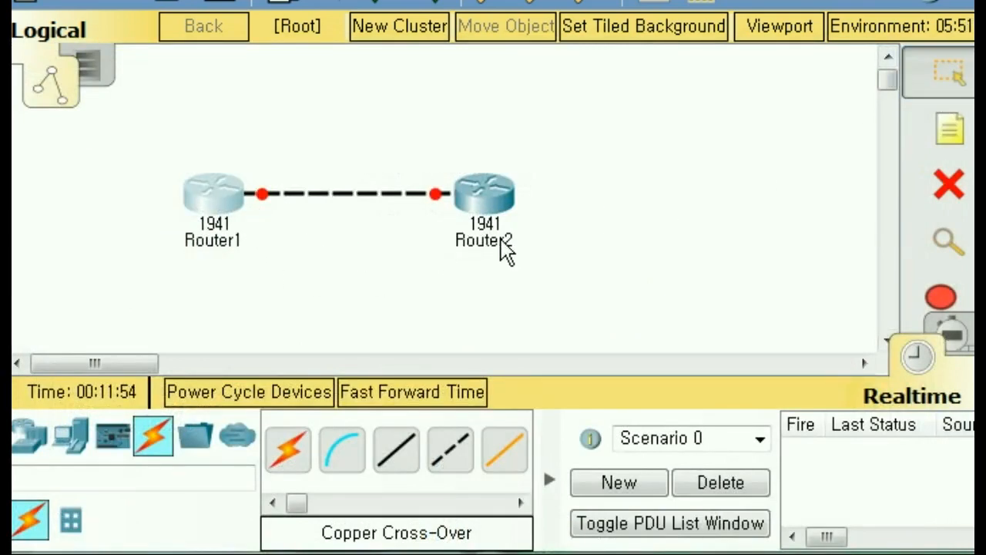
- Rename Router1 as R1 in the logical topology
{"action": "left_click", "coordinate": [231, 242]}
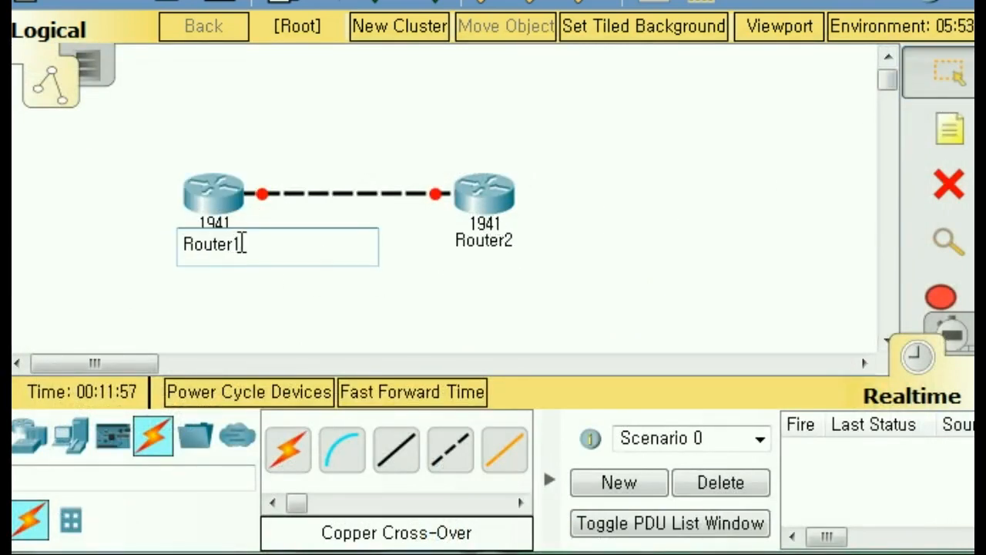
{"action": "left_click_drag", "start_coordinate": [233, 244], "coordinate": [189, 245]}
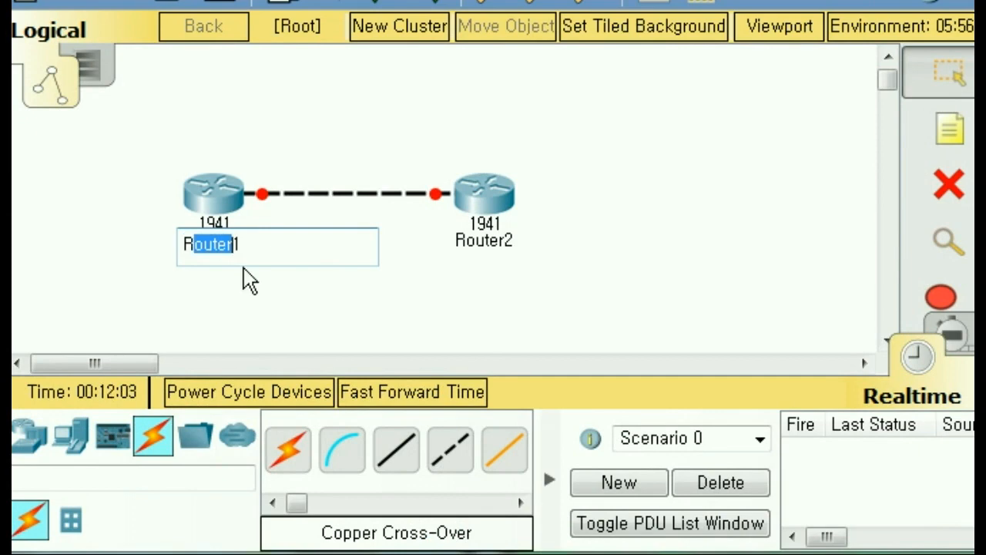
{"action": "key", "text": "BackSpace"}
{"action": "key", "text": "Return"}
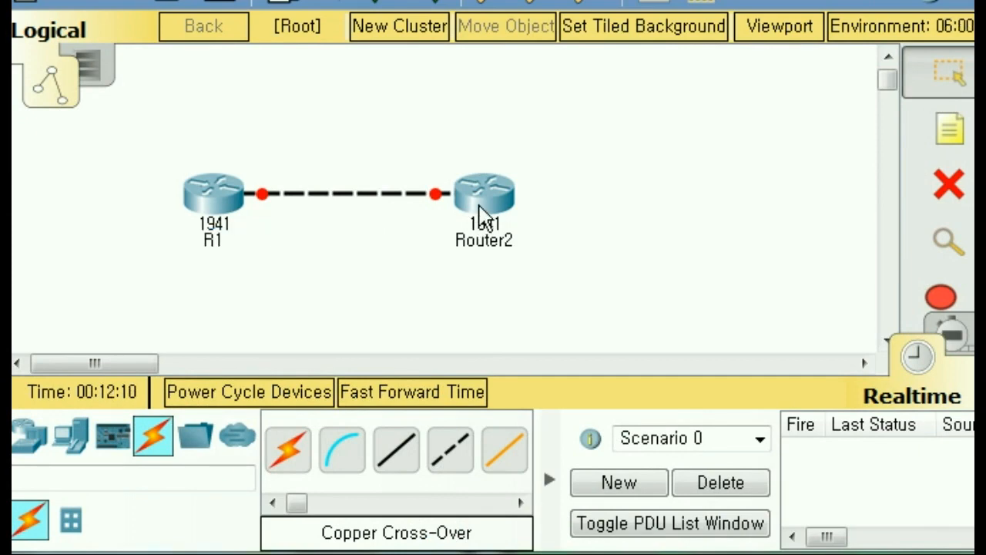
- Open Router2's command line, decline the initial configuration dialog with "no", and enter privileged mode with "en"
{"action": "left_click", "coordinate": [486, 206]}
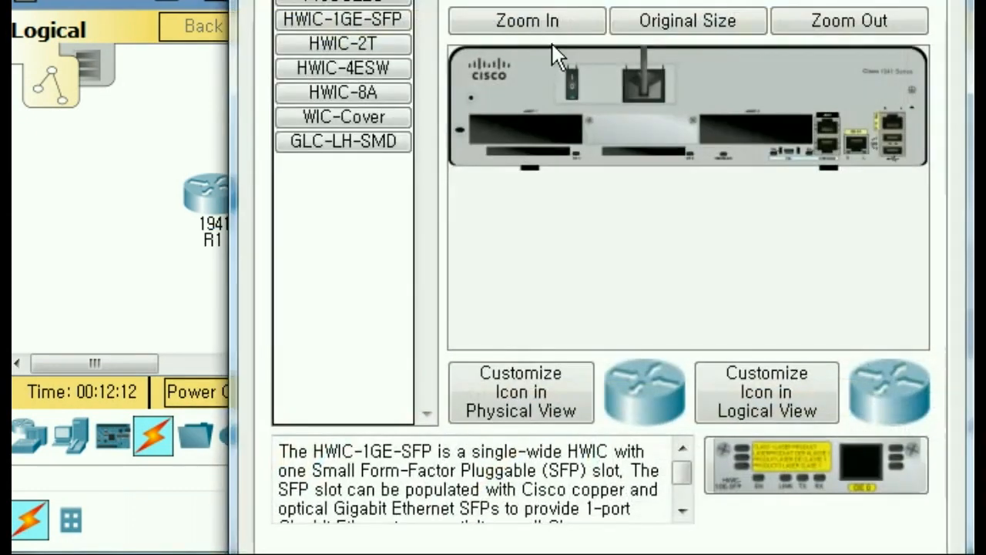
{"action": "left_click", "coordinate": [382, 82]}
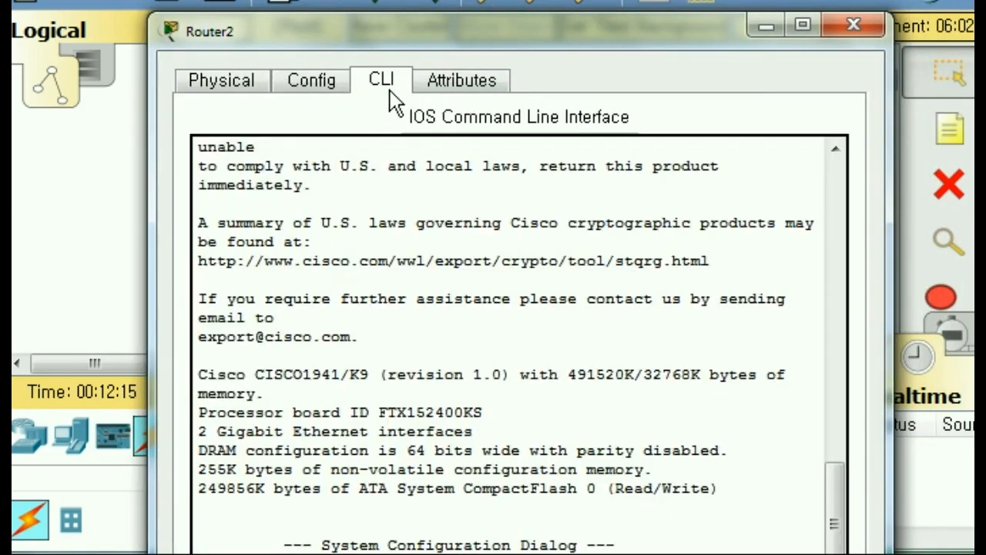
{"action": "left_click_drag", "start_coordinate": [443, 28], "coordinate": [412, 0]}
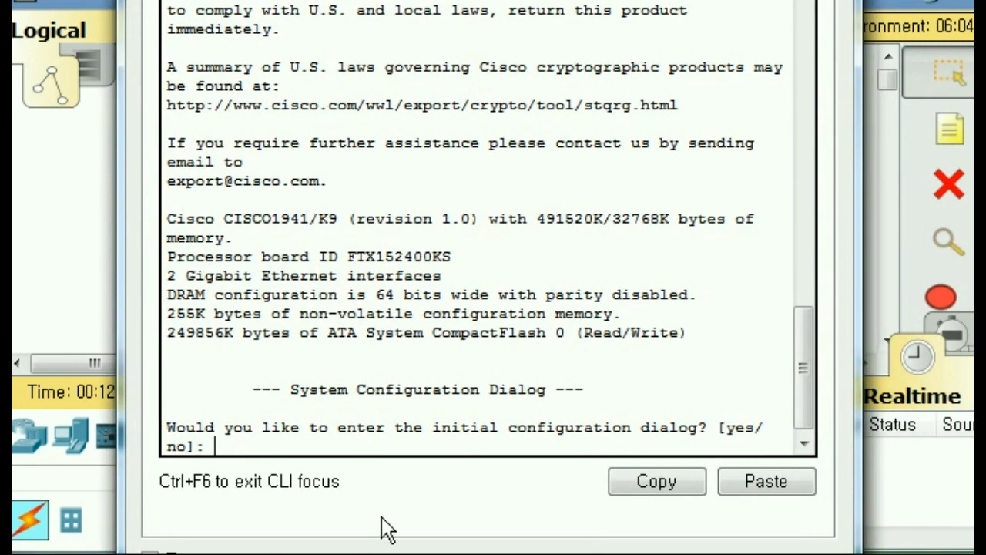
{"action": "type", "text": "no"}
{"action": "key", "text": "Return"}
{"action": "key", "text": "Return"}
{"action": "type", "text": "en"}
{"action": "key", "text": "Return"}
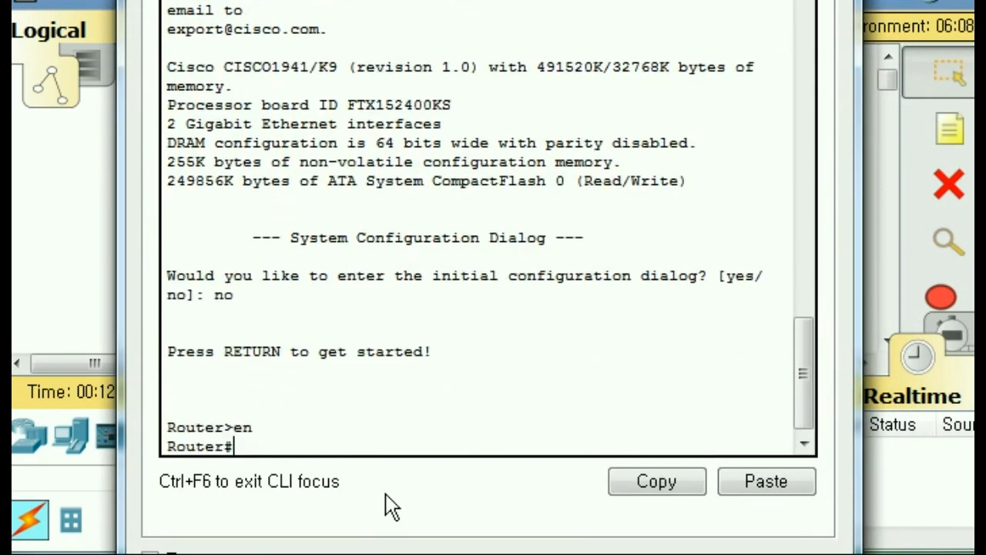
- Enable interface g0/0 on Router2 with "no shutdown" from its interface configuration, and return to privileged mode
{"action": "type", "text": "conf t"}
{"action": "key", "text": "Return"}
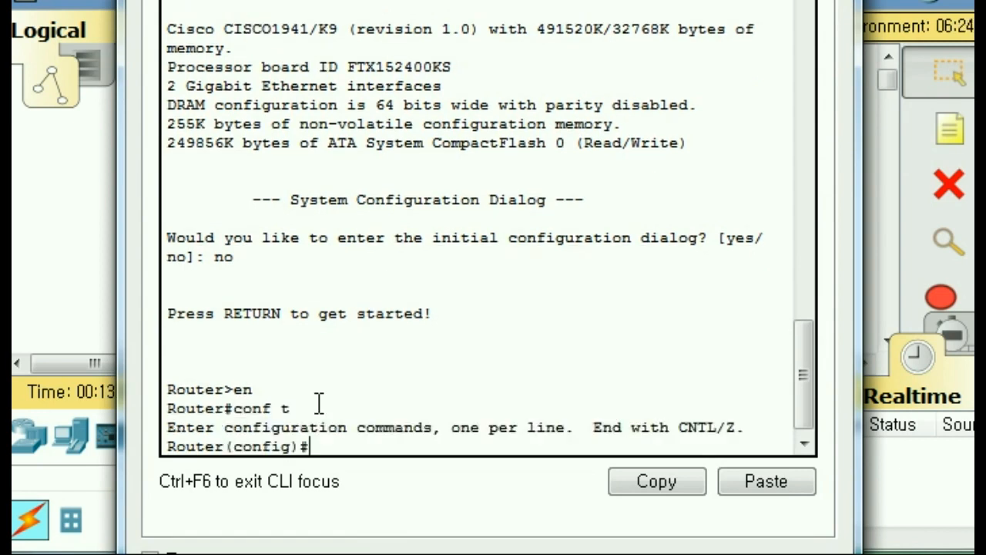
{"action": "type", "text": "int g0/0"}
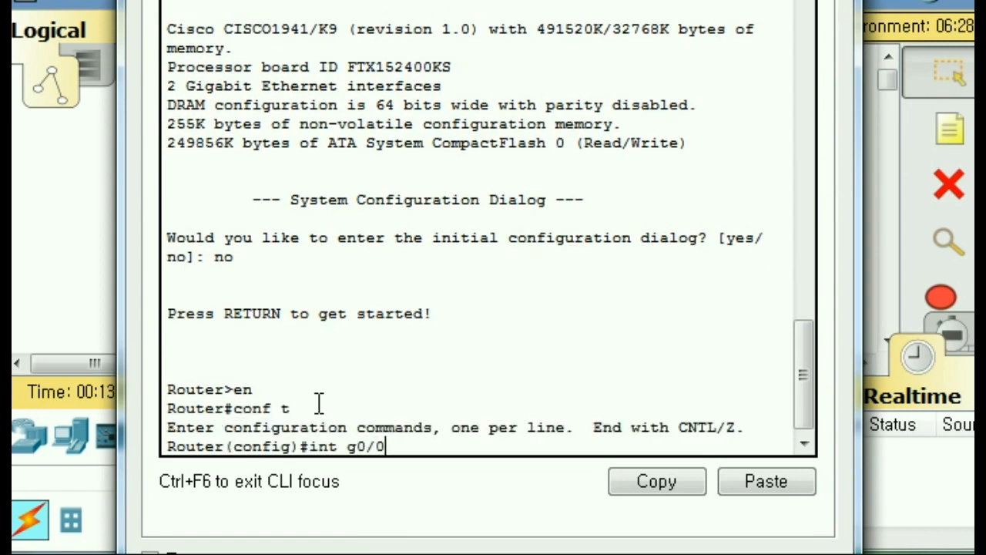
{"action": "key", "text": "Return"}
{"action": "type", "text": "no sh"}
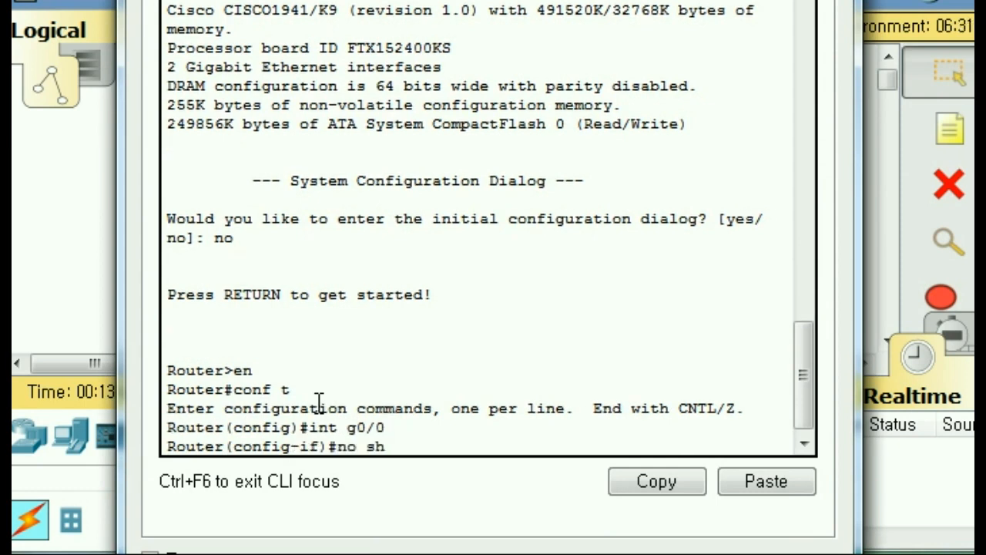
{"action": "type", "text": "uttdown"}
{"action": "key", "text": "Return"}
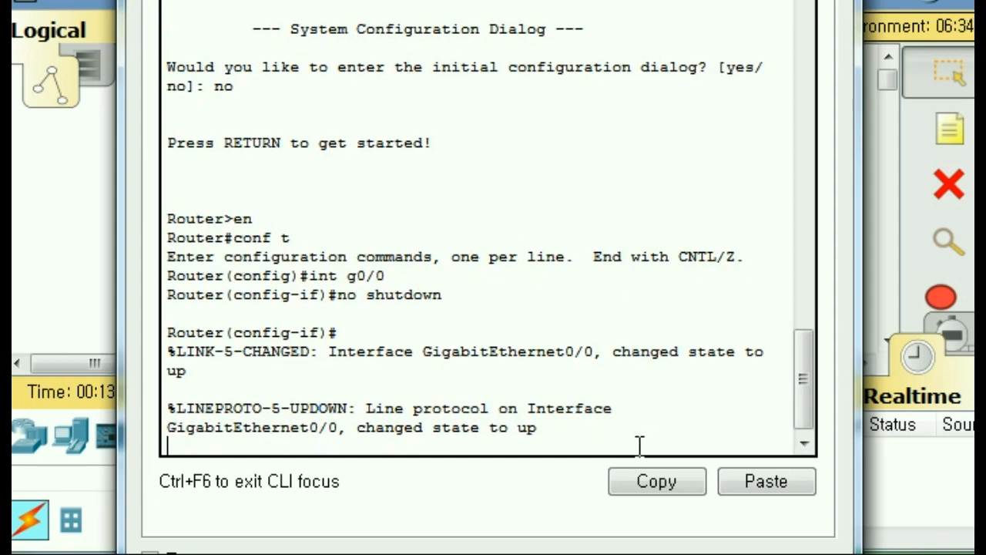
{"action": "key", "text": "Return"}
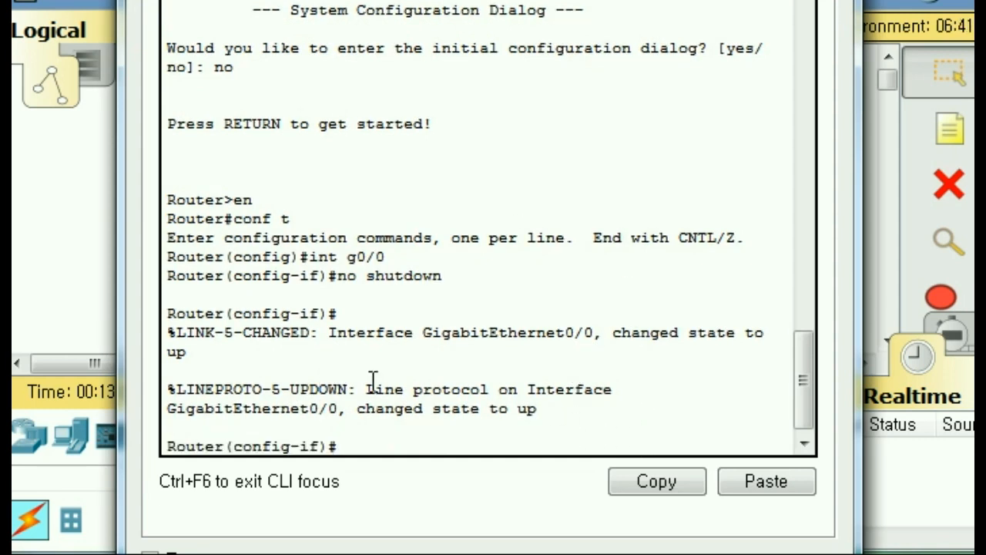
{"action": "key", "text": "ctrl+z"}
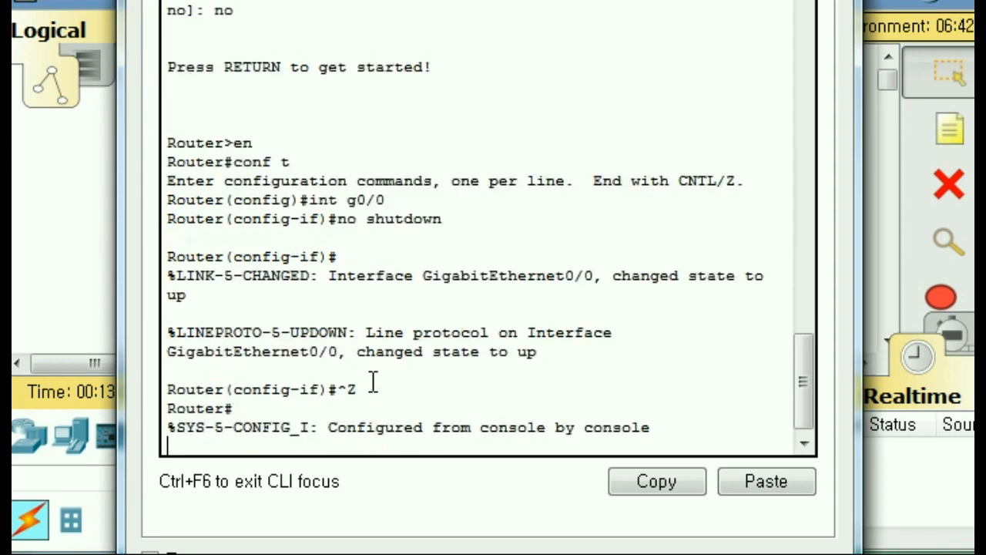
{"action": "key", "text": "Return"}
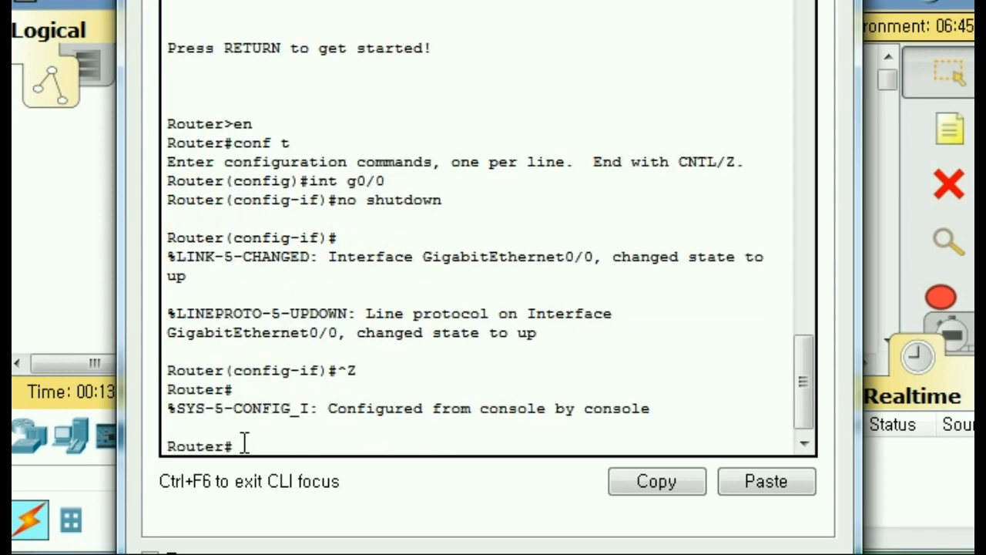
- Set Router2's hostname to R2 from global configuration mode and exit to privileged mode
{"action": "type", "text": "host R2"}
{"action": "key", "text": "Return"}
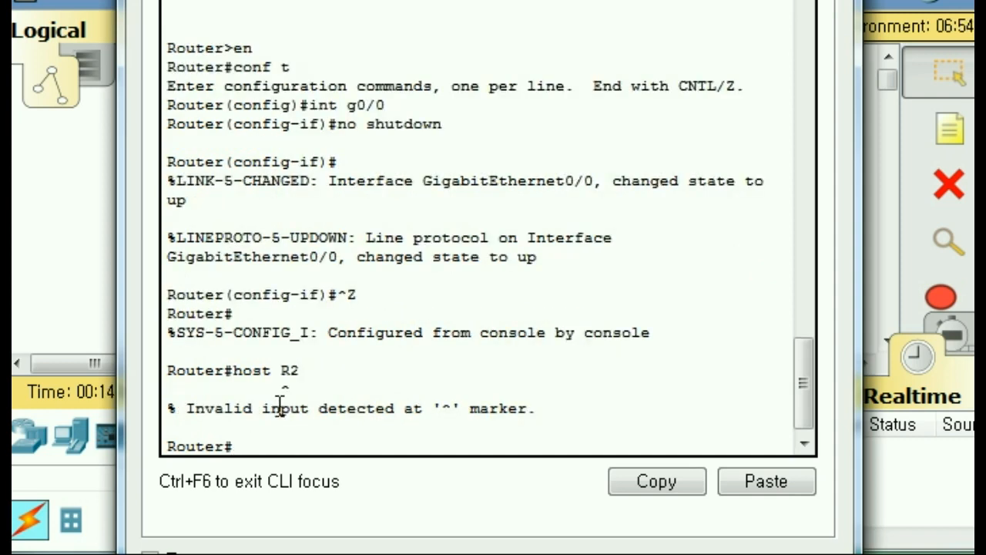
{"action": "type", "text": "conf t"}
{"action": "key", "text": "Return"}
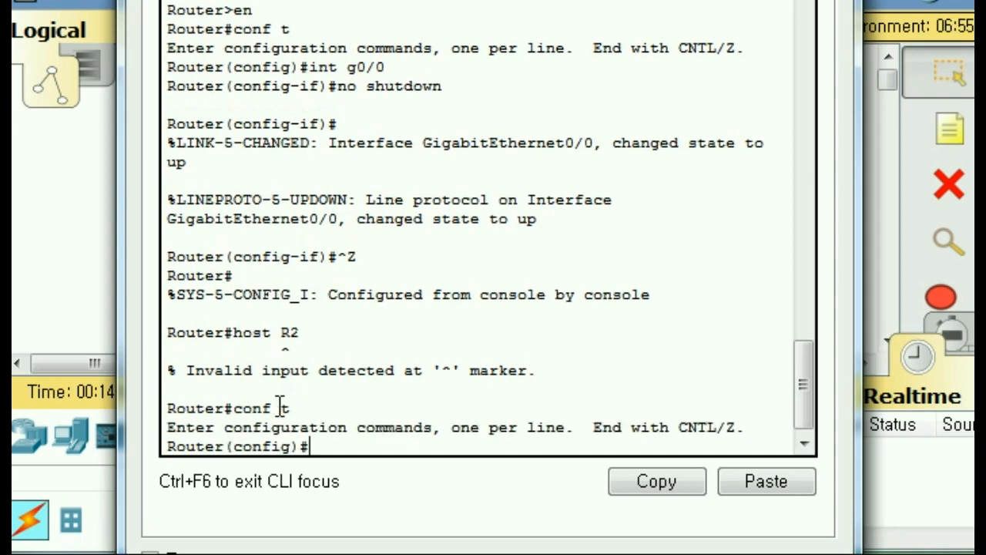
{"action": "type", "text": "host R"}
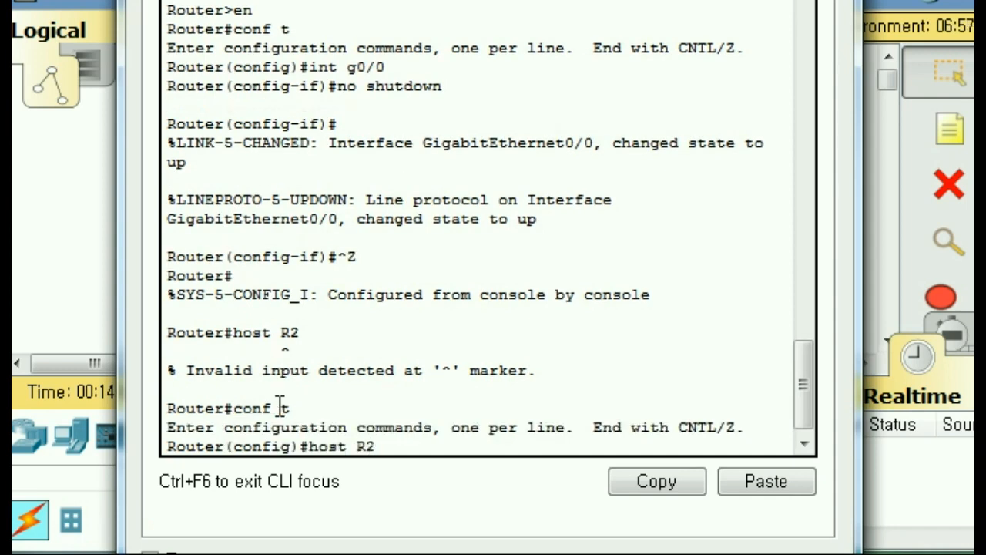
{"action": "type", "text": "2"}
{"action": "key", "text": "Return"}
{"action": "type", "text": "exit"}
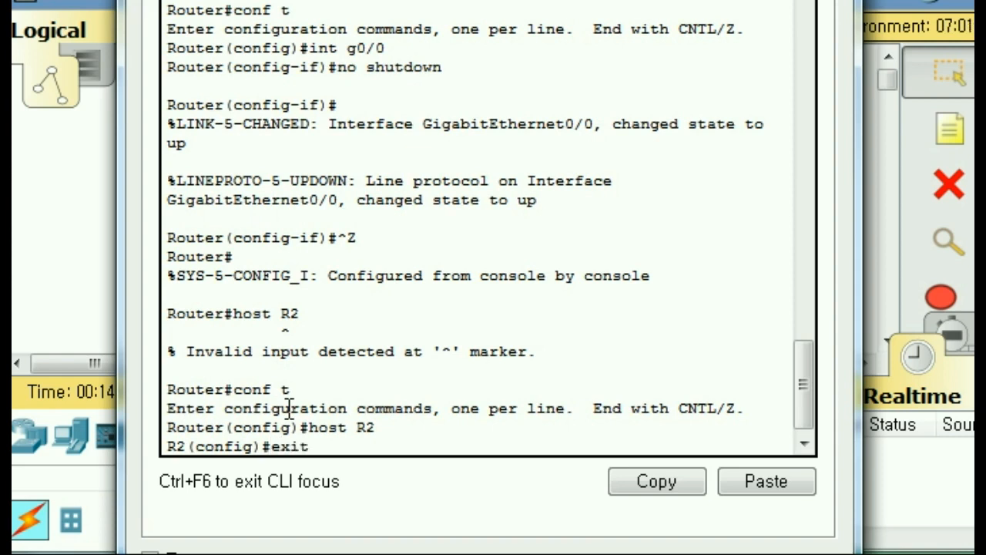
{"action": "key", "text": "Return"}
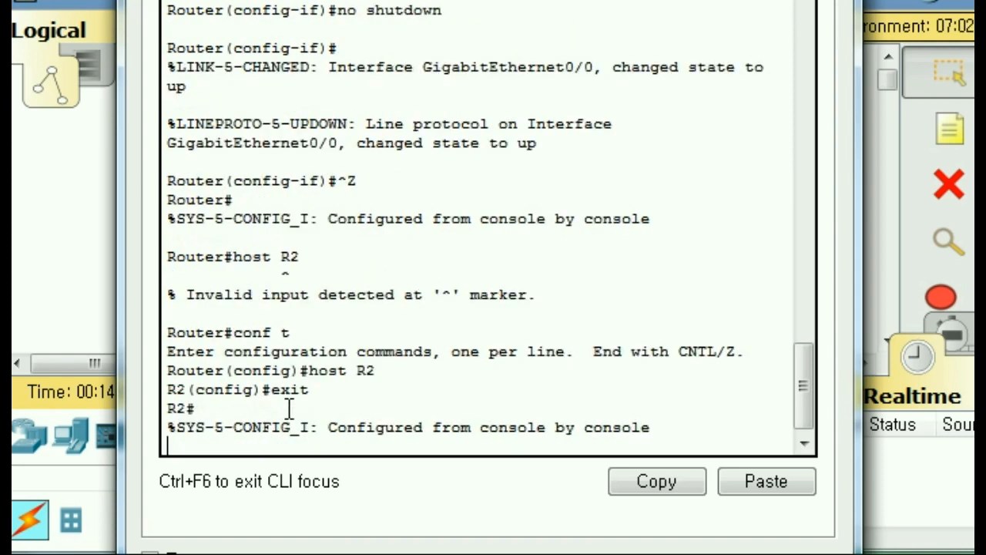
- Run "sh ip int g0/0" on R2 and examine the interface state, line protocol and IP processing lines alongside the topology's link lights
{"action": "type", "text": "sh ip int"}
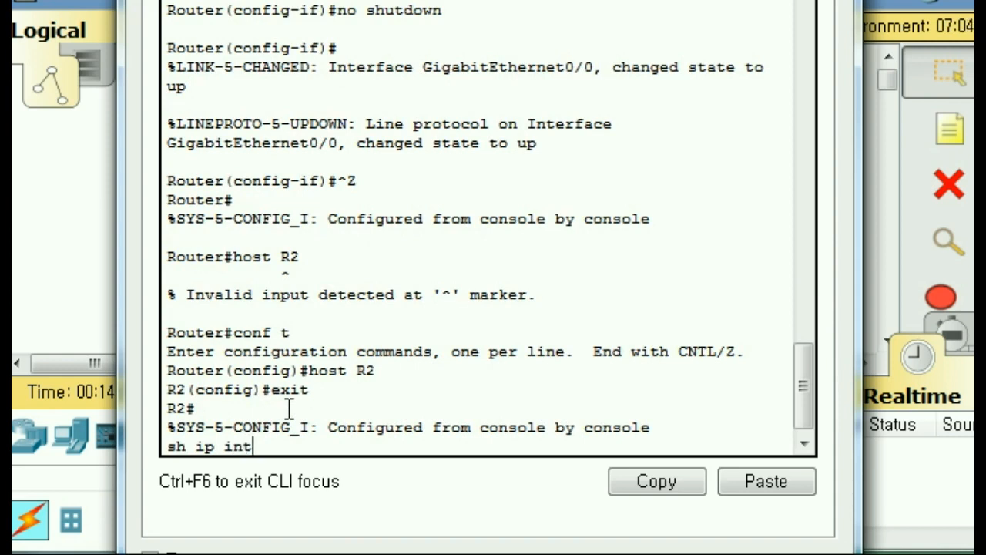
{"action": "type", "text": " g0/0"}
{"action": "key", "text": "Return"}
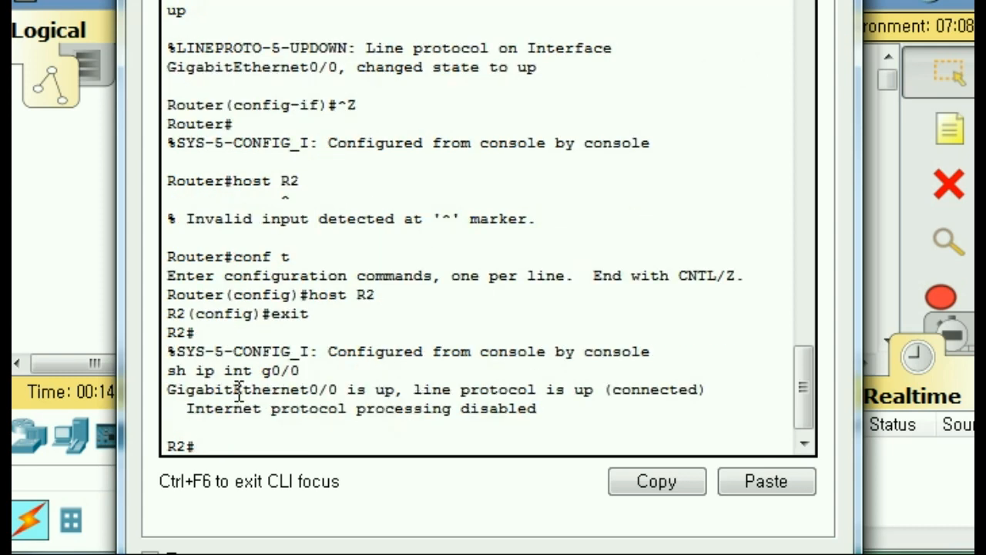
{"action": "left_click_drag", "start_coordinate": [168, 390], "coordinate": [717, 390]}
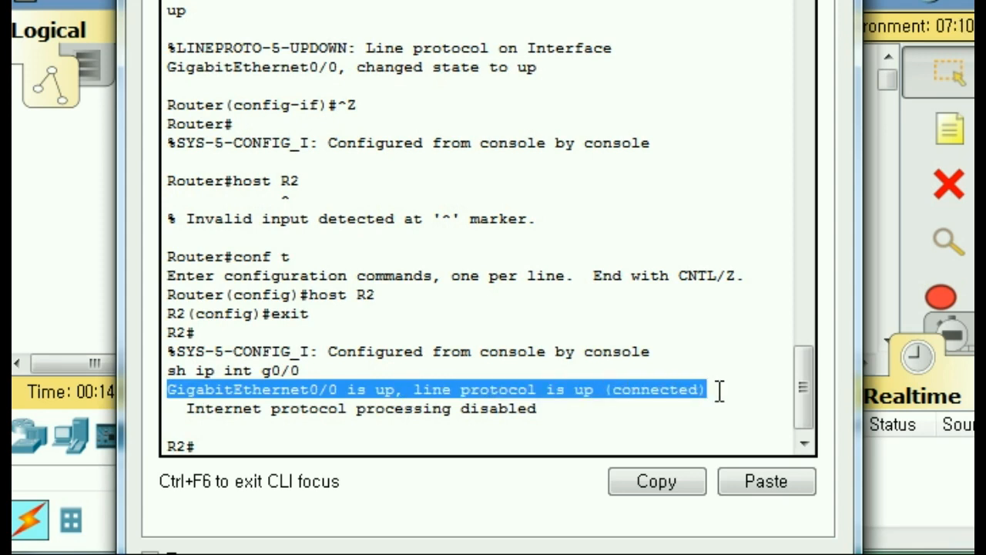
{"action": "left_click_drag", "start_coordinate": [187, 409], "coordinate": [552, 413]}
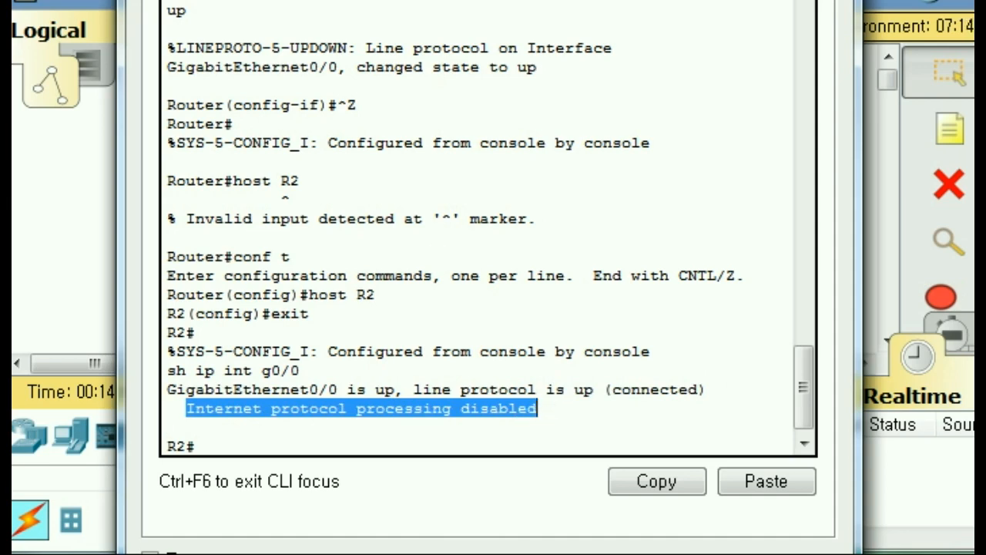
{"action": "left_click_drag", "start_coordinate": [463, 0], "coordinate": [450, 308]}
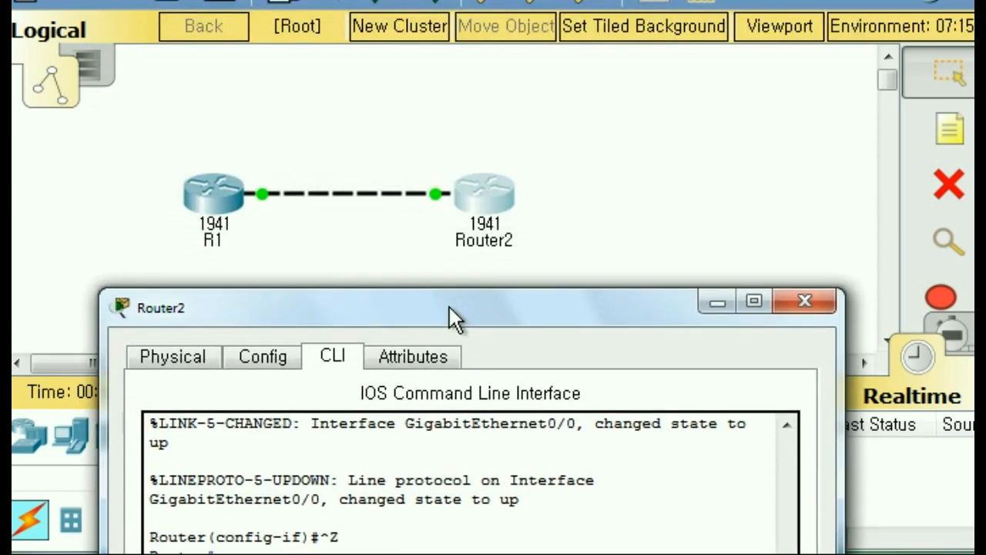
{"action": "left_click_drag", "start_coordinate": [455, 316], "coordinate": [475, 0]}
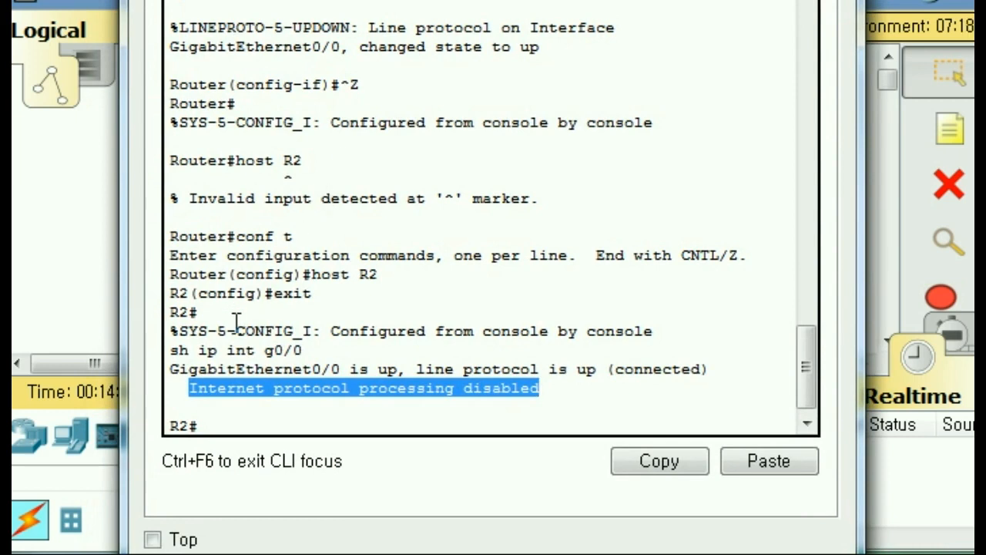
{"action": "left_click", "coordinate": [224, 427]}
{"action": "left_click_drag", "start_coordinate": [171, 369], "coordinate": [349, 370]}
{"action": "left_click", "coordinate": [267, 421]}
- Assign IP address 10.1.1.2 with mask 255.0.0.0 to R2's interface g0/0 and exit to privileged mode
{"action": "type", "text": "conf t"}
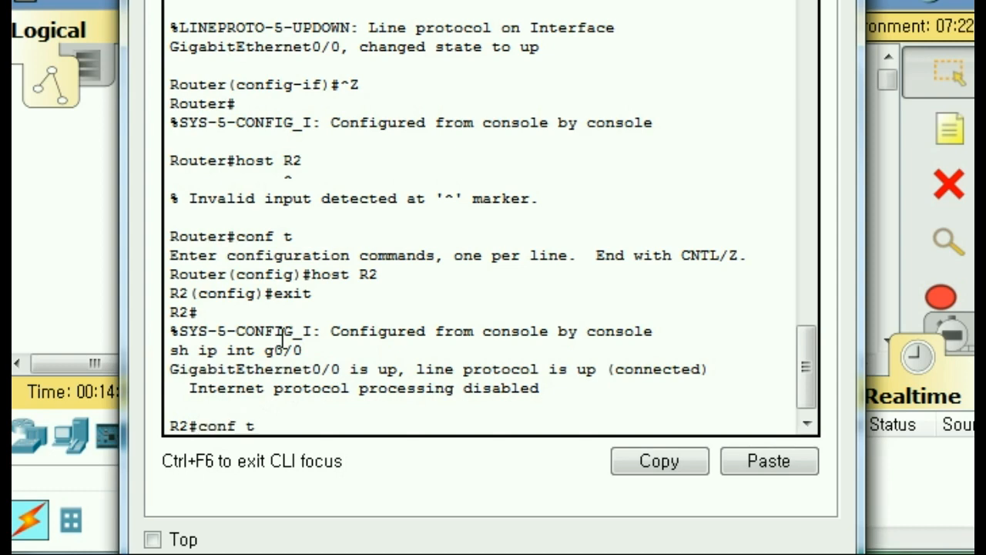
{"action": "key", "text": "Return"}
{"action": "type", "text": "int g0/0"}
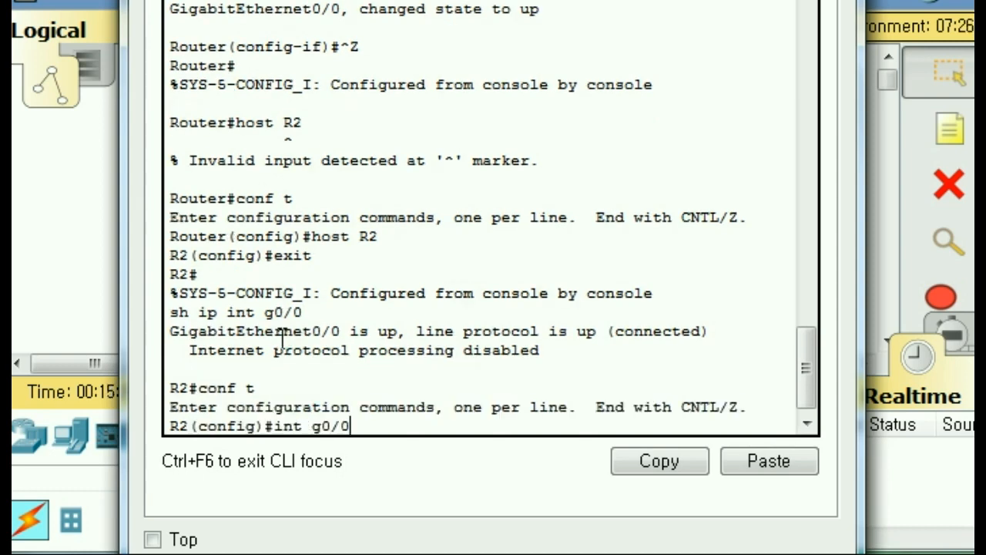
{"action": "key", "text": "Return"}
{"action": "type", "text": "ip address "}
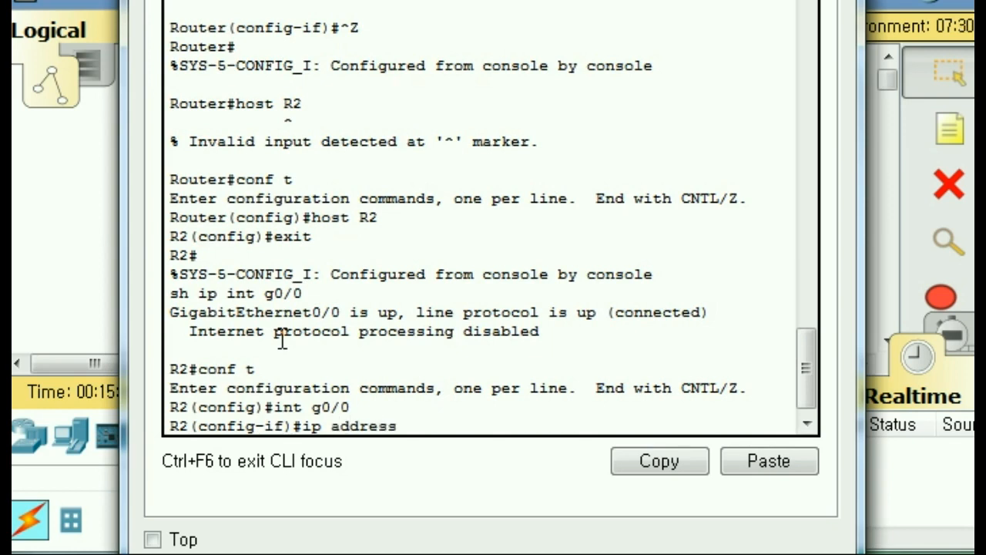
{"action": "type", "text": "10.1.1.2 255"}
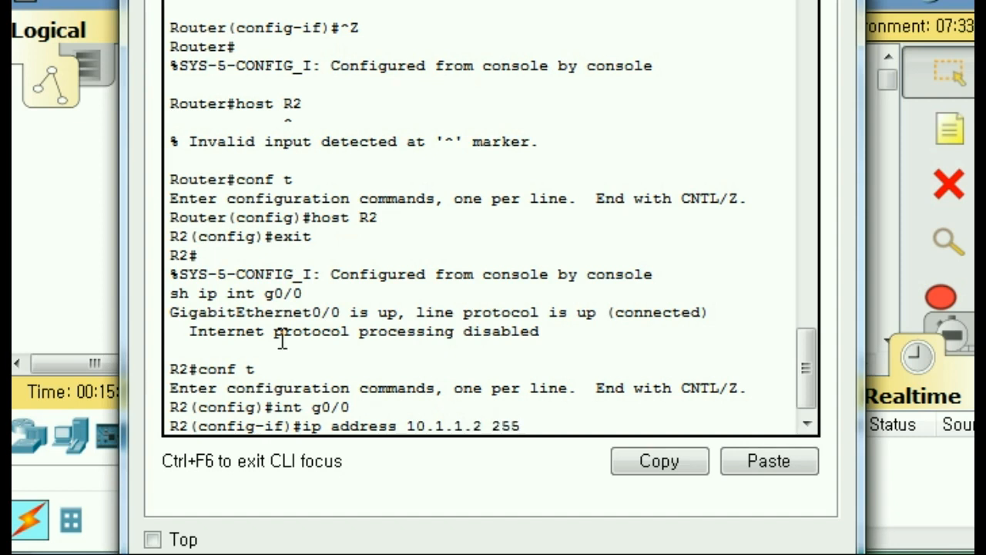
{"action": "type", "text": ".0.0.0"}
{"action": "key", "text": "Return"}
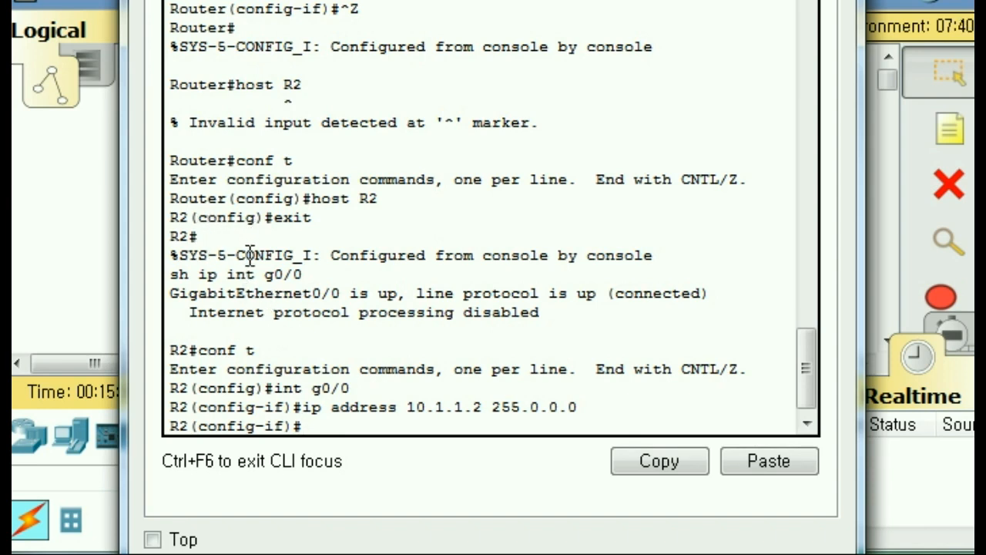
{"action": "left_click_drag", "start_coordinate": [170, 274], "coordinate": [319, 274]}
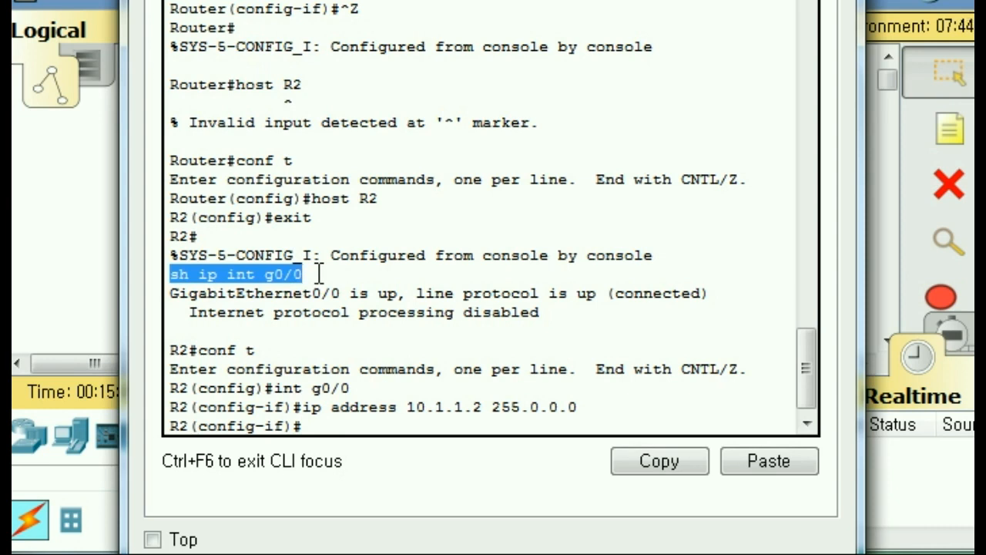
{"action": "left_click", "coordinate": [299, 323]}
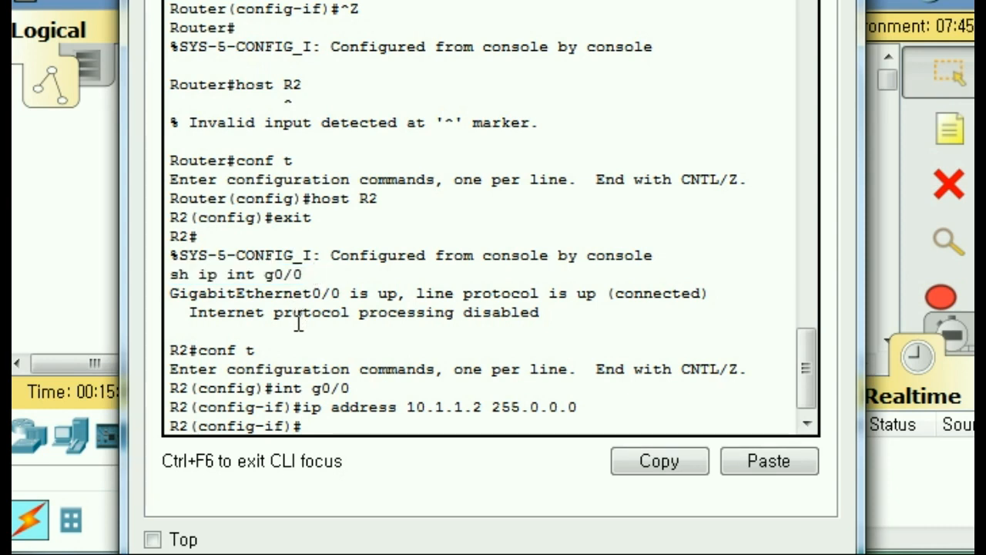
{"action": "type", "text": "exit"}
{"action": "key", "text": "Return"}
{"action": "type", "text": "exi"}
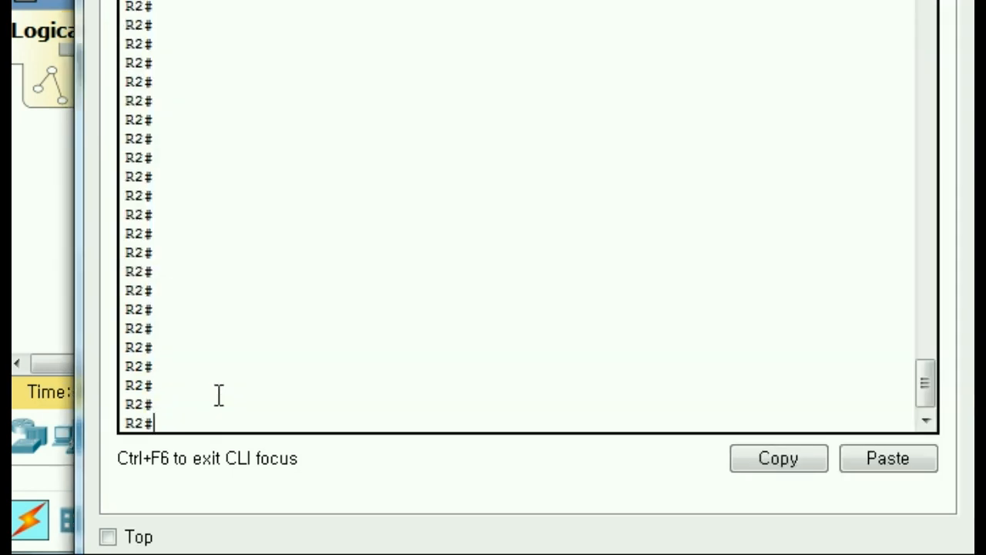
- Run "sh ip int brief" on R2 and check the address, status and protocol of GigabitEthernet0/0
{"action": "type", "text": "sh ip int brief"}
{"action": "key", "text": "Return"}
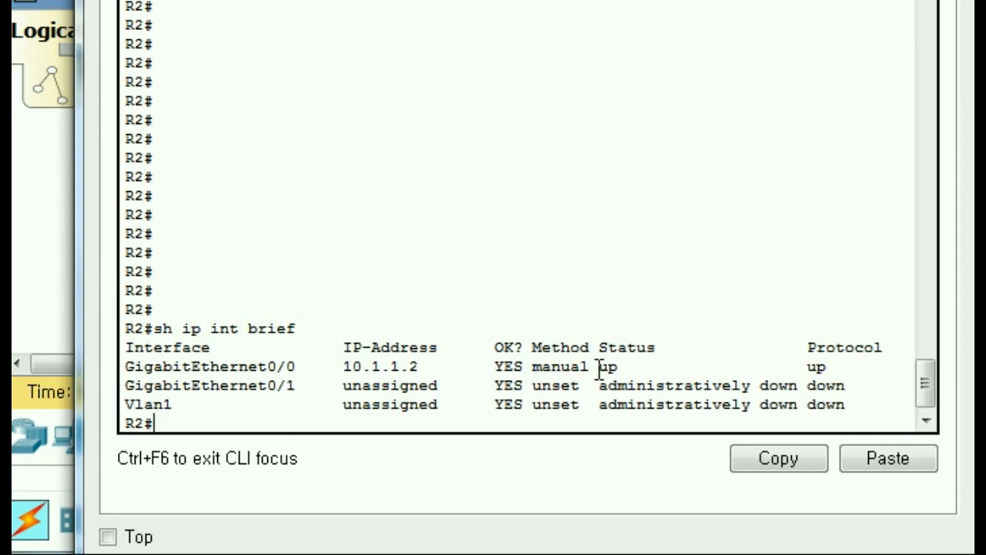
{"action": "left_click_drag", "start_coordinate": [605, 369], "coordinate": [850, 371]}
{"action": "left_click", "coordinate": [192, 416]}
{"action": "left_click_drag", "start_coordinate": [482, 0], "coordinate": [455, 0]}
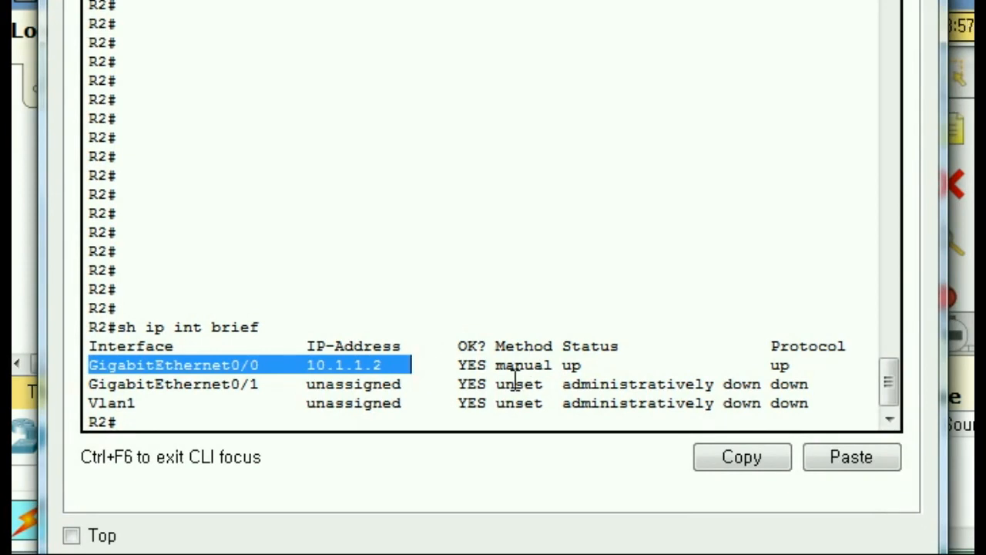
{"action": "left_click_drag", "start_coordinate": [564, 365], "coordinate": [602, 367]}
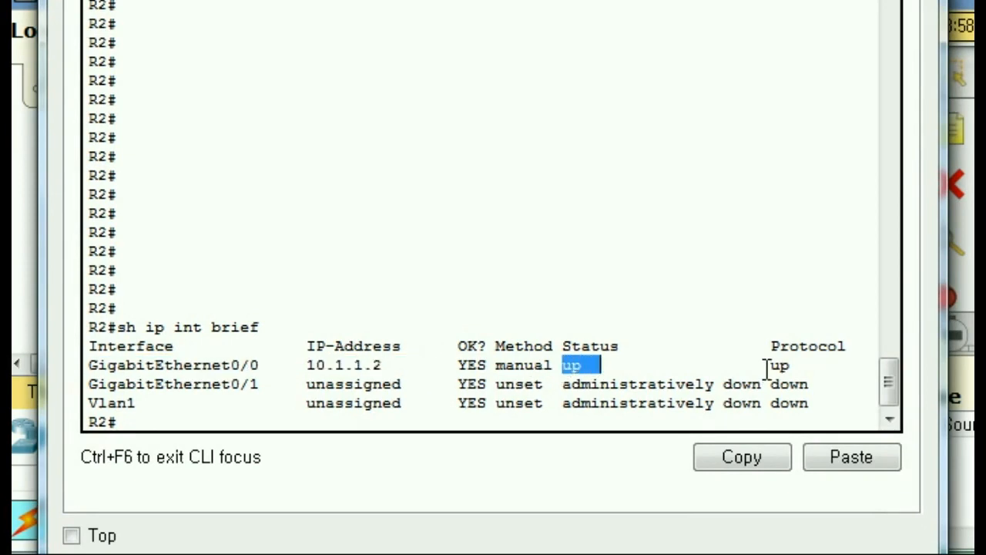
{"action": "left_click_drag", "start_coordinate": [769, 366], "coordinate": [801, 365]}
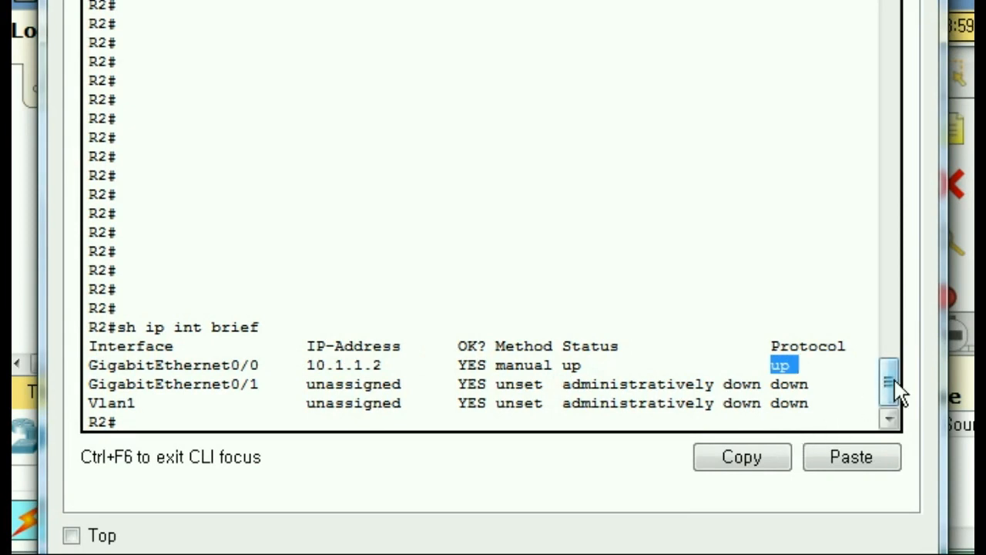
{"action": "left_click_drag", "start_coordinate": [891, 375], "coordinate": [891, 395]}
- Ping R1's address 10.1.1.1 from R2 twice and close the router's window
{"action": "left_click_drag", "start_coordinate": [480, 0], "coordinate": [985, 0]}
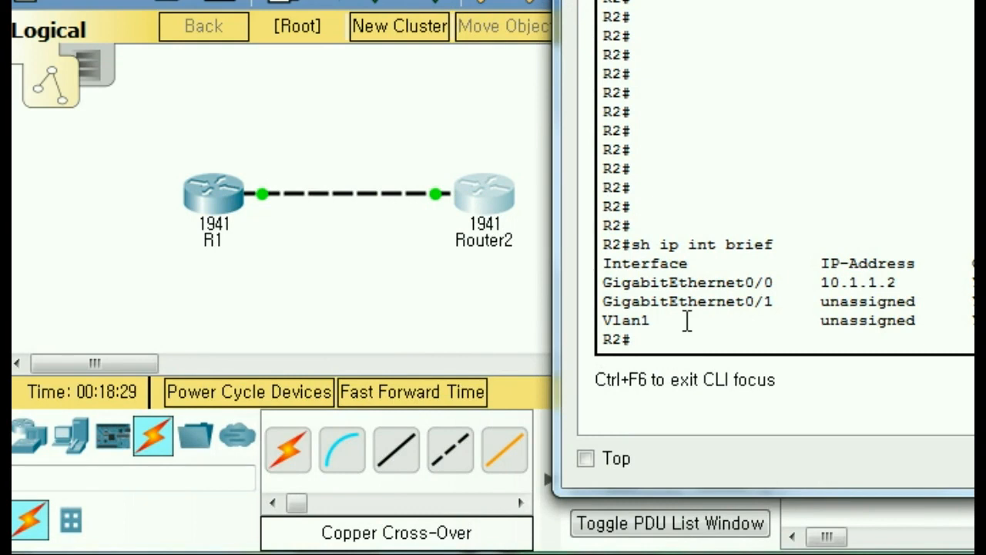
{"action": "type", "text": "ping 10"}
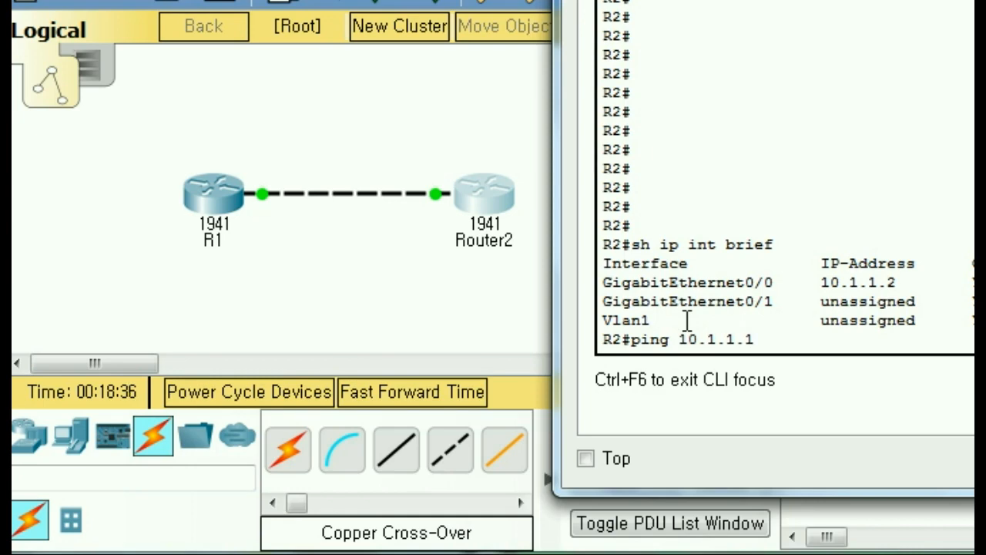
{"action": "type", "text": ".1.1.1"}
{"action": "key", "text": "Return"}
{"action": "left_click_drag", "start_coordinate": [256, 307], "coordinate": [329, 320]}
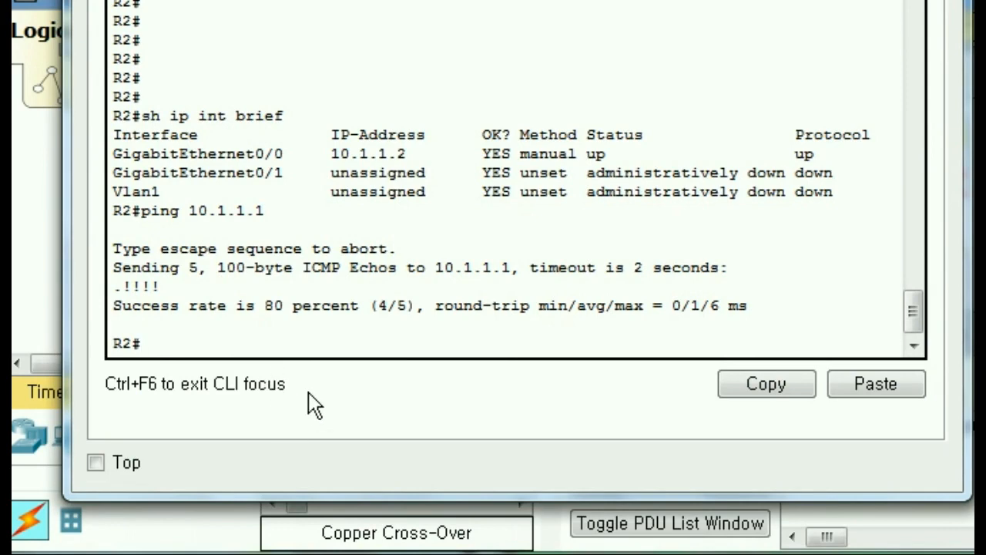
{"action": "key", "text": "Up"}
{"action": "key", "text": "Return"}
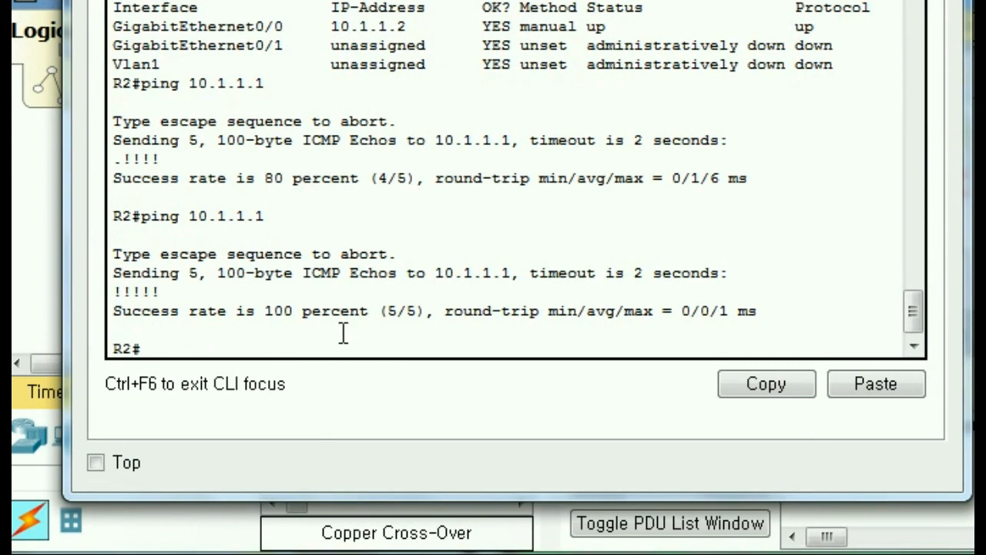
{"action": "left_click_drag", "start_coordinate": [142, 217], "coordinate": [301, 229]}
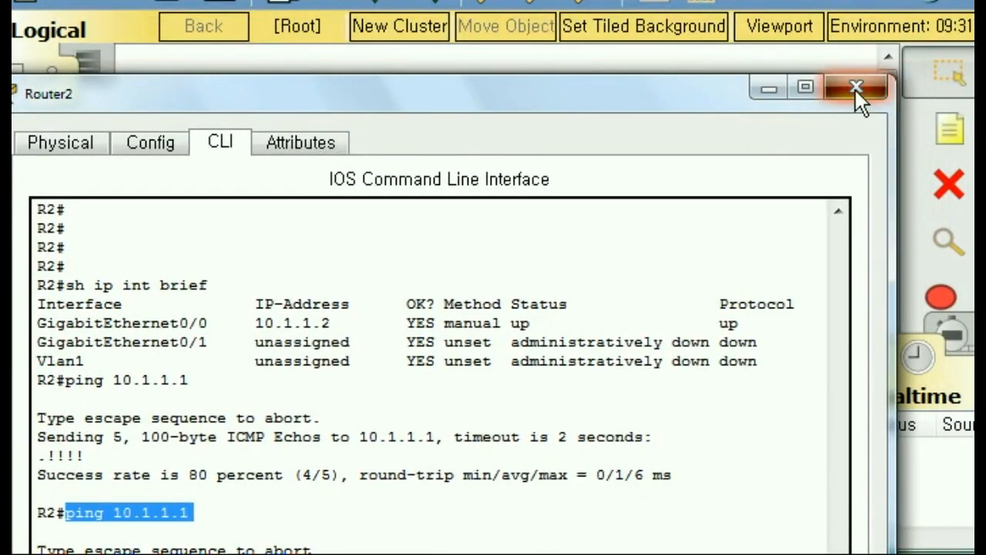
{"action": "left_click", "coordinate": [857, 91]}
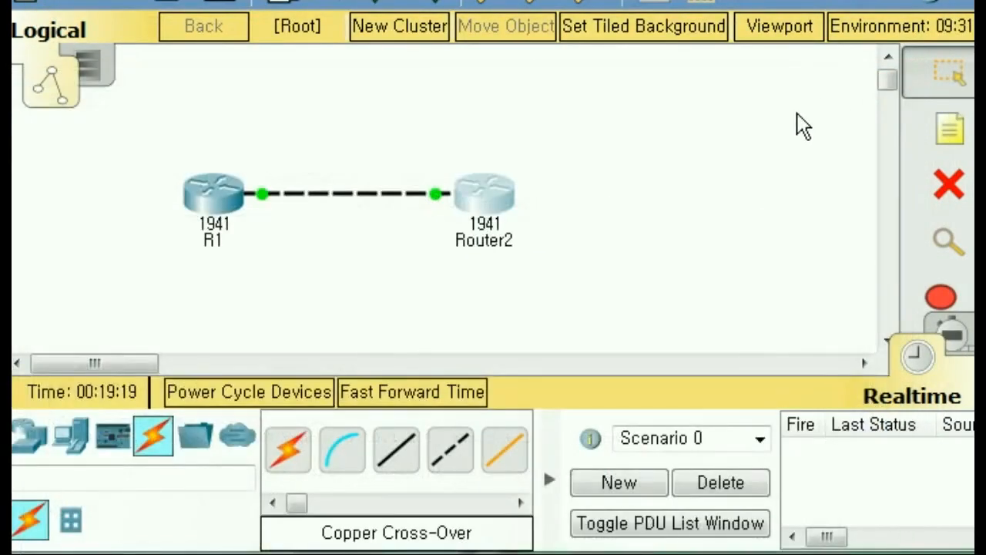
- Open R1's command line, run "sh arp" and examine the entries for both routers' addresses
{"action": "left_click", "coordinate": [215, 222]}
{"action": "left_click_drag", "start_coordinate": [625, 0], "coordinate": [562, 0]}
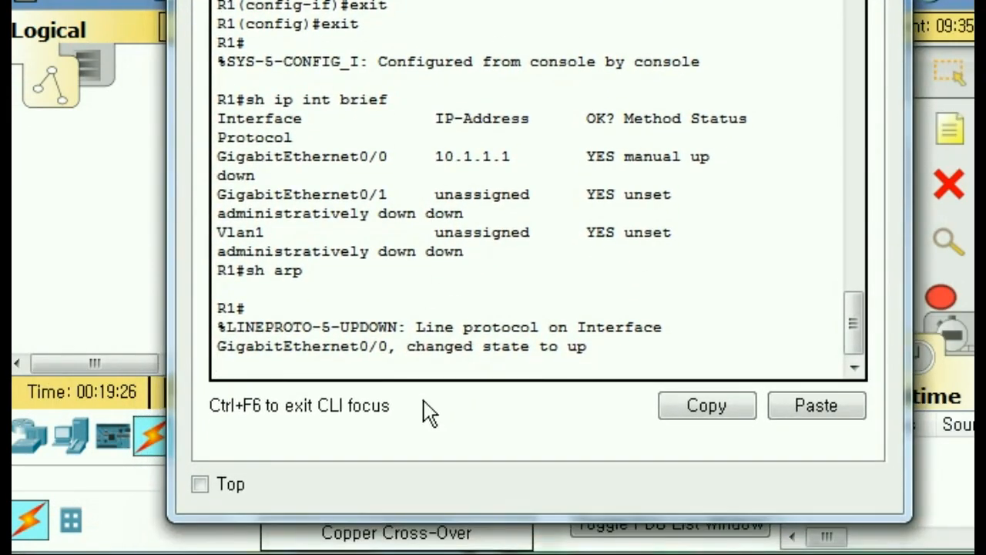
{"action": "key", "text": "Return"}
{"action": "type", "text": "pin"}
{"action": "key", "text": "BackSpace"}
{"action": "key", "text": "BackSpace"}
{"action": "key", "text": "BackSpace"}
{"action": "type", "text": "sh arp"}
{"action": "key", "text": "Return"}
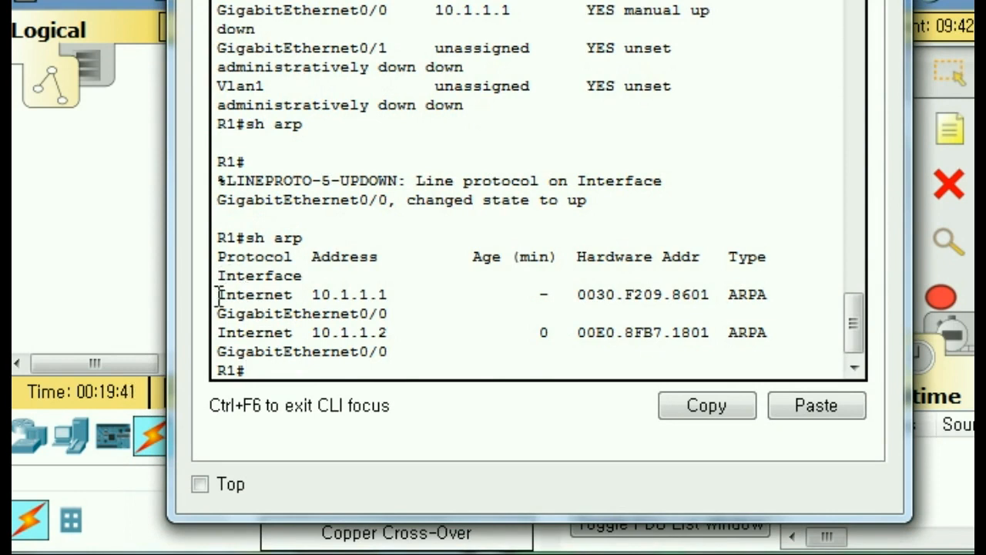
{"action": "left_click_drag", "start_coordinate": [221, 294], "coordinate": [408, 295]}
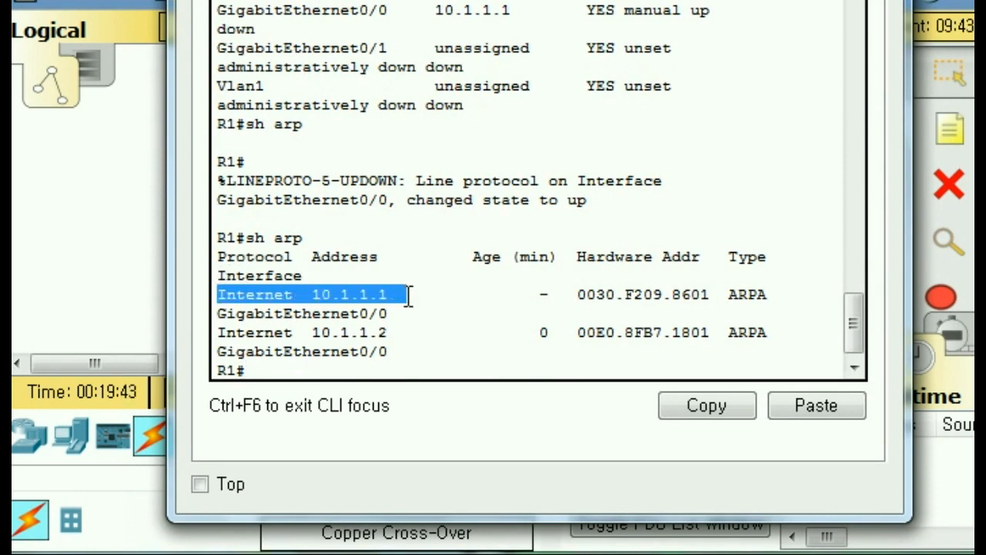
{"action": "left_click", "coordinate": [221, 333]}
{"action": "left_click_drag", "start_coordinate": [221, 333], "coordinate": [416, 343]}
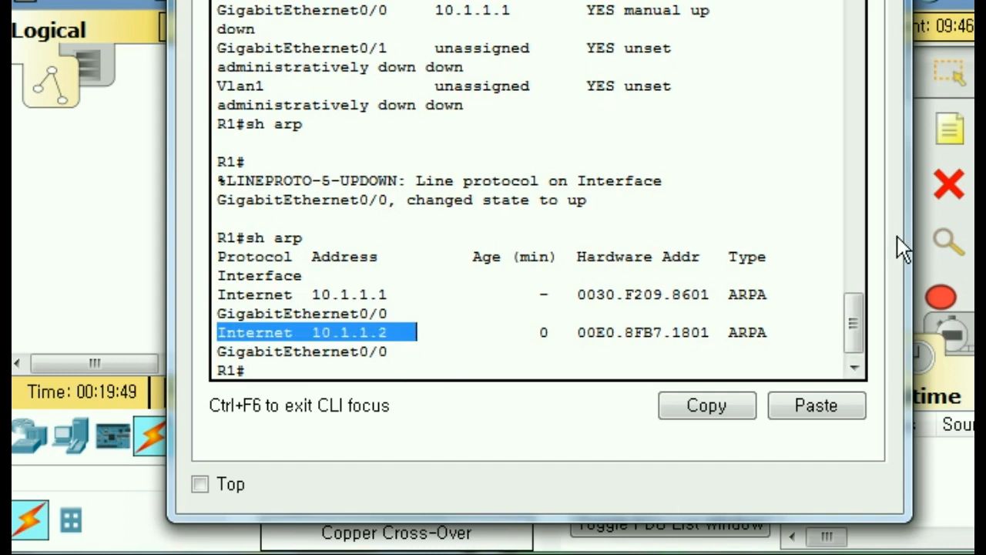
- Ping 10.1.1.2 from R1 in a widened window, check the success rate, and clear the window from the topology
{"action": "left_click_drag", "start_coordinate": [899, 240], "coordinate": [979, 245]}
{"action": "left_click_drag", "start_coordinate": [688, 0], "coordinate": [603, 13]}
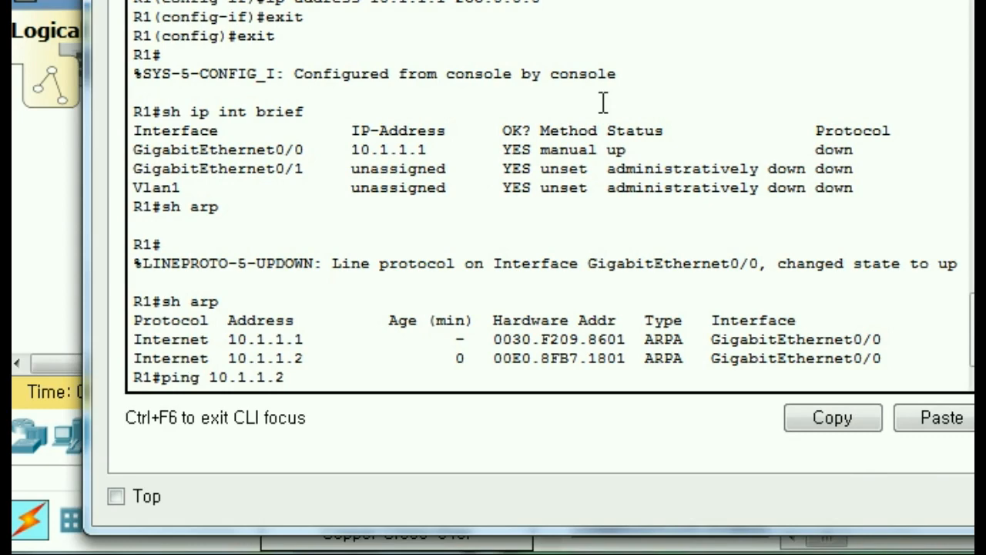
{"action": "key", "text": "Return"}
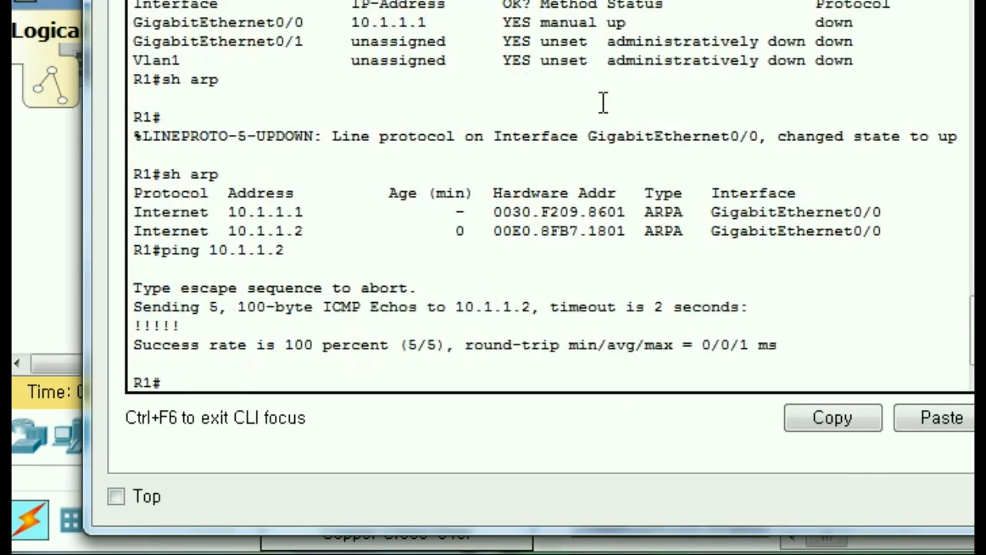
{"action": "left_click_drag", "start_coordinate": [398, 344], "coordinate": [447, 344]}
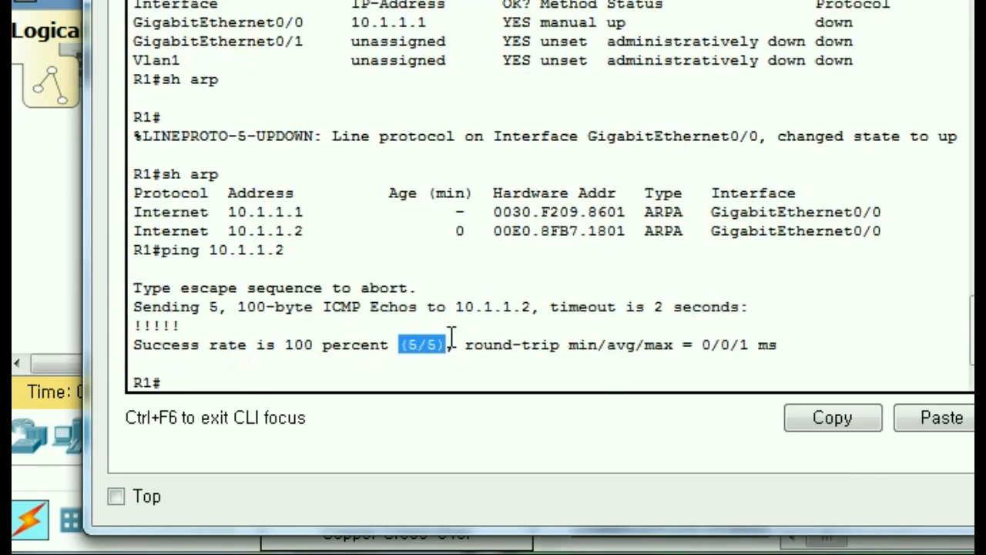
{"action": "left_click_drag", "start_coordinate": [524, 2], "coordinate": [459, 554]}
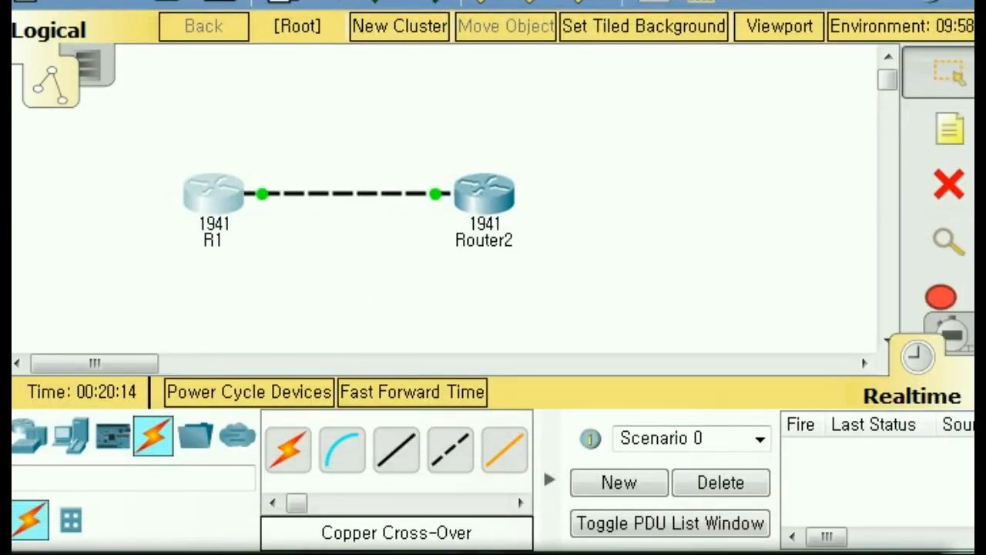